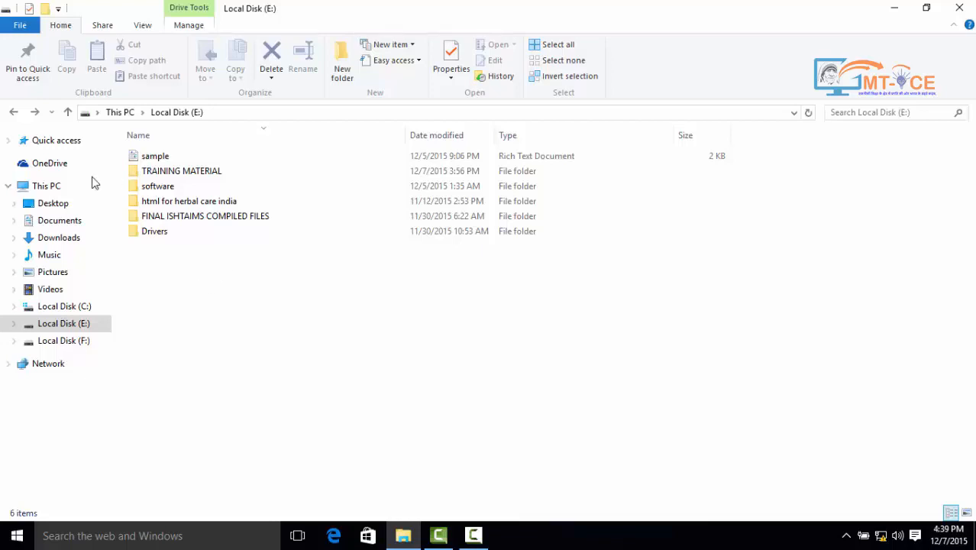
Open FINAL ISHTAIMS COMPILED FILES in a new window, then close that extra window
click(11, 29)
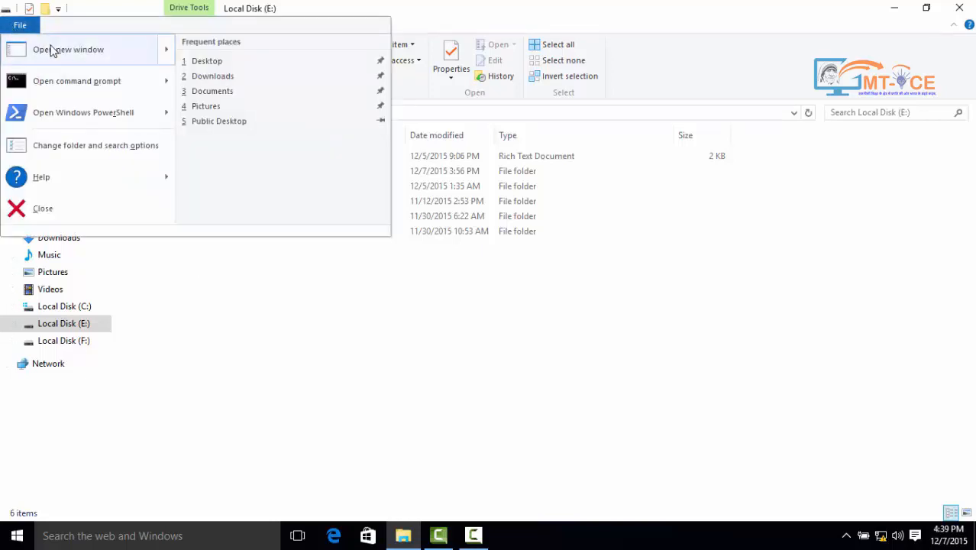
mouse_move(52, 50)
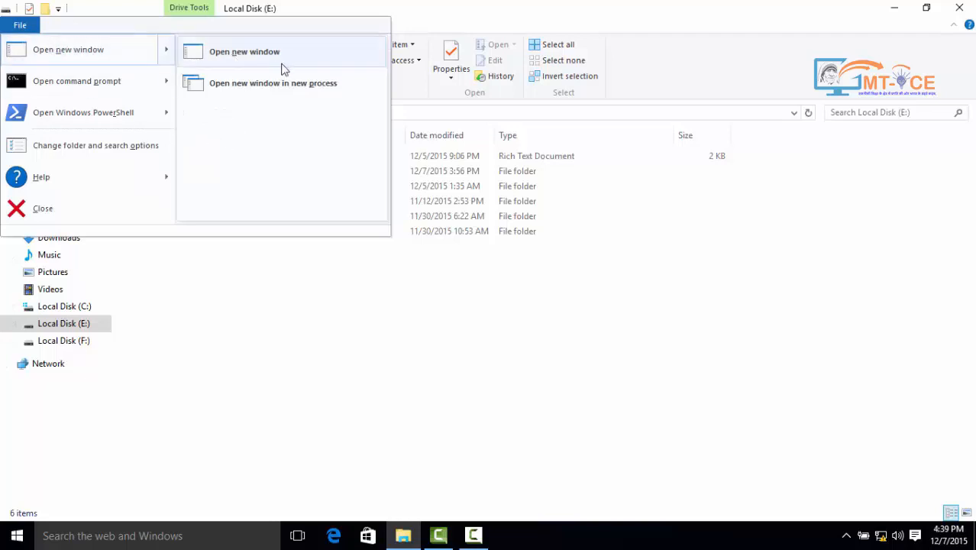
click(240, 78)
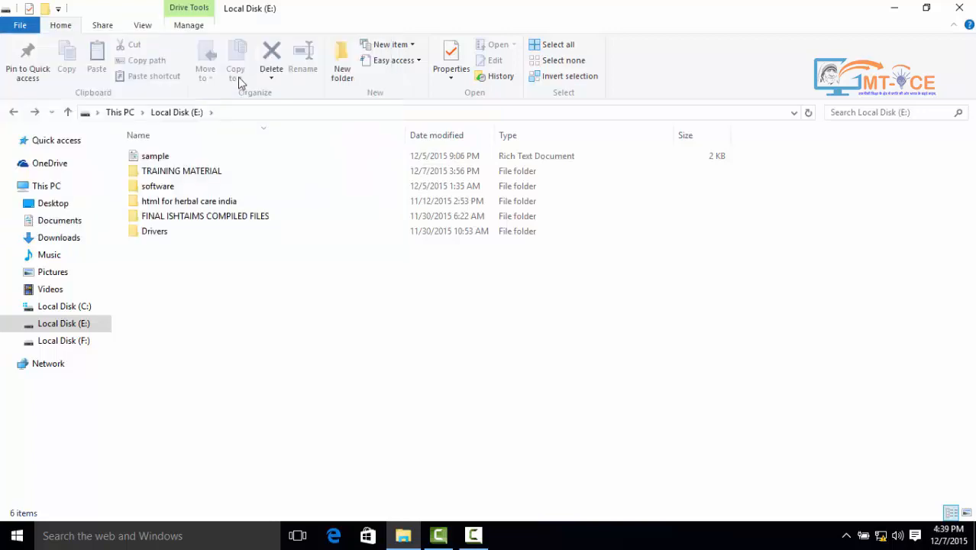
click(181, 222)
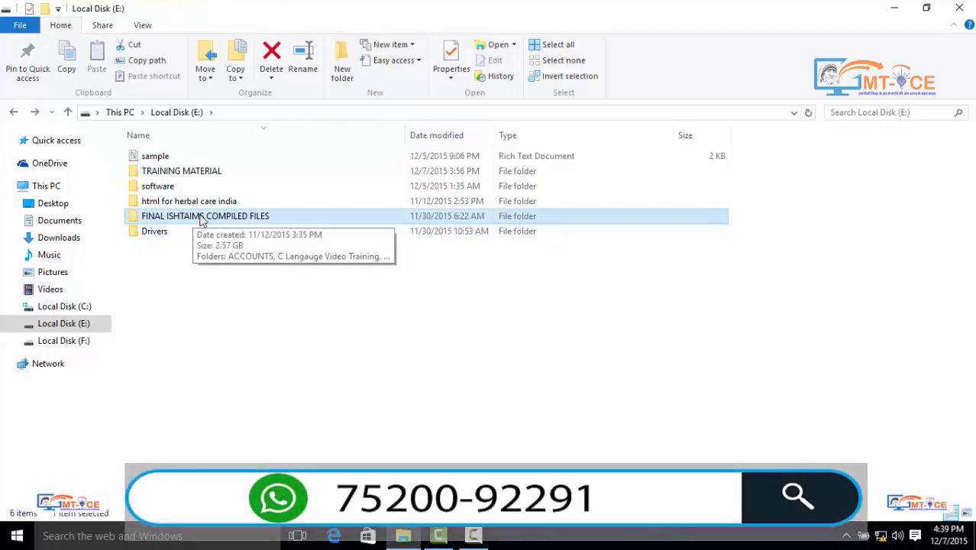
click(28, 29)
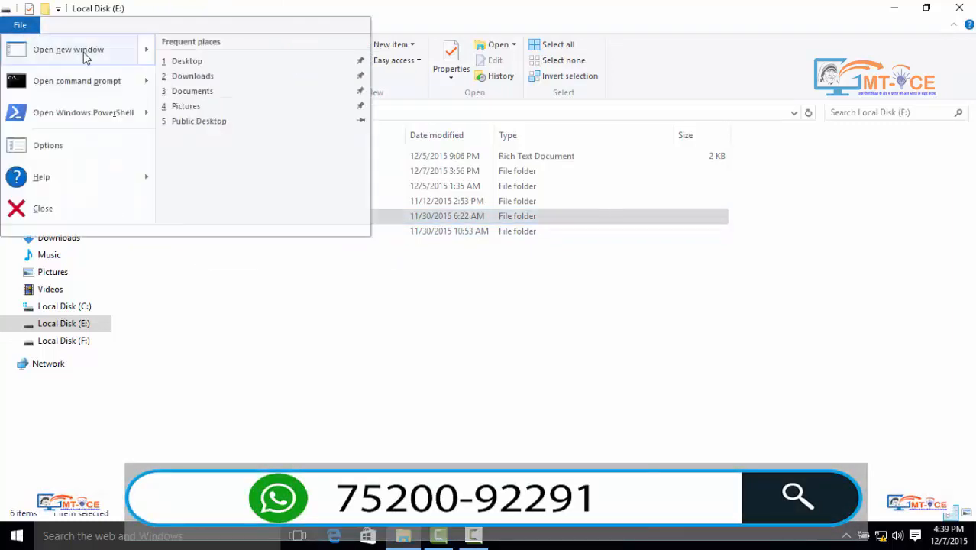
mouse_move(87, 59)
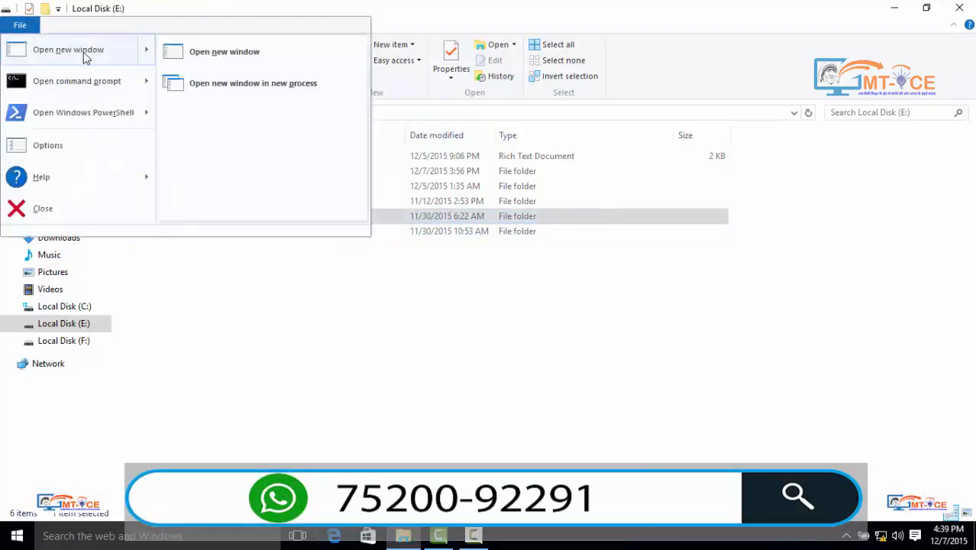
click(209, 58)
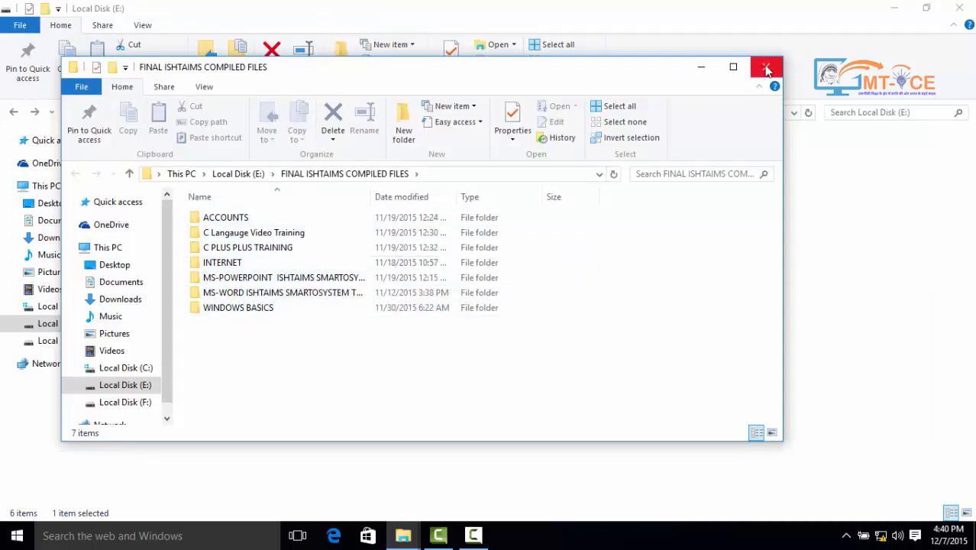
click(767, 69)
Reopen FINAL ISHTAIMS COMPILED FILES with 'Open new window in new process', then close that window
click(16, 27)
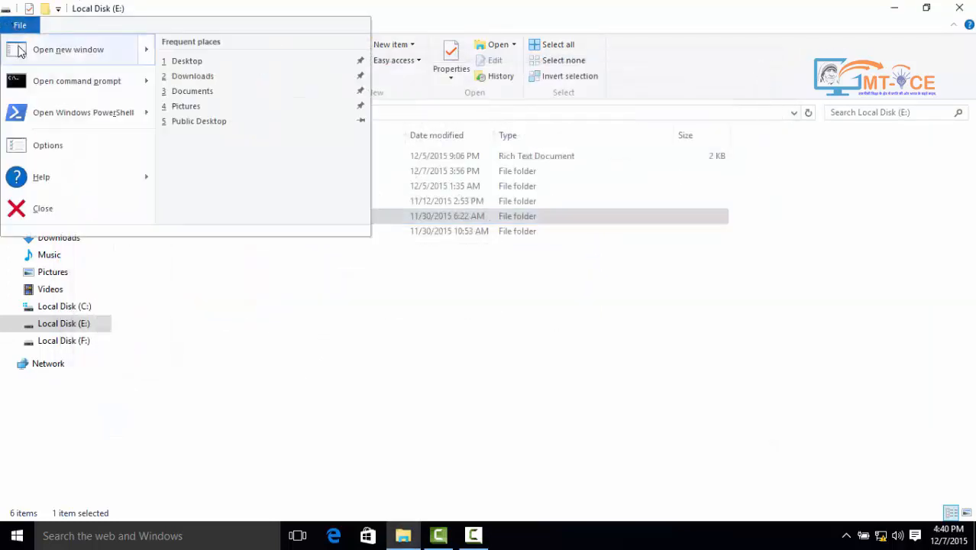
mouse_move(20, 53)
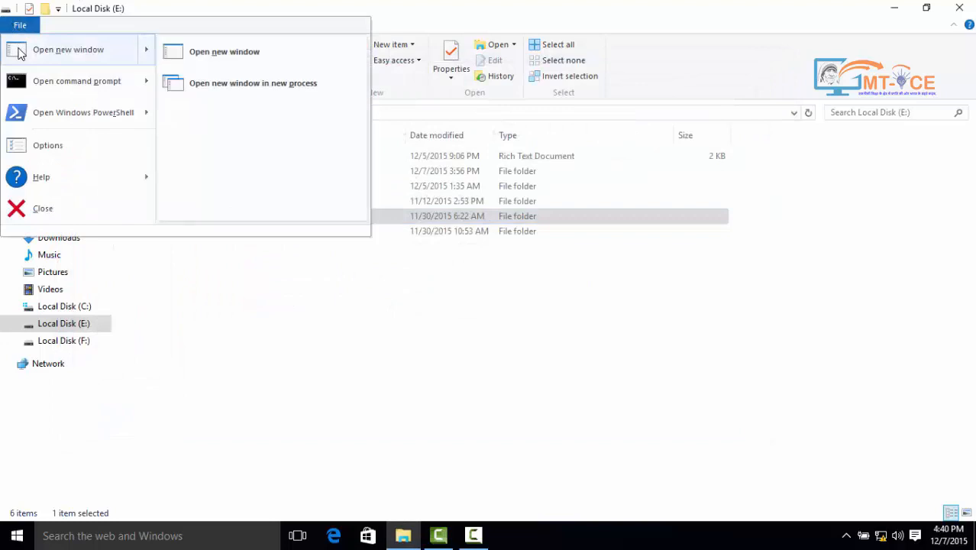
click(246, 91)
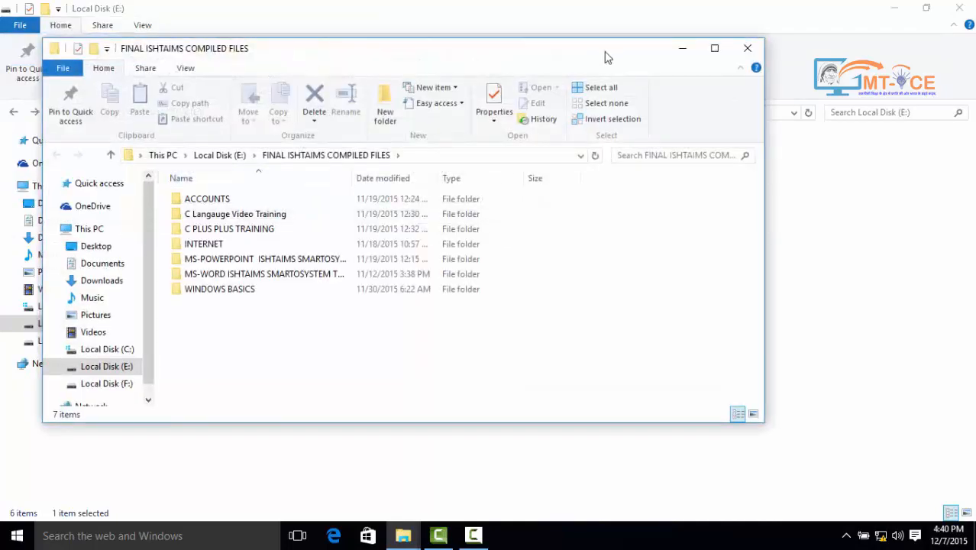
click(748, 49)
click(30, 25)
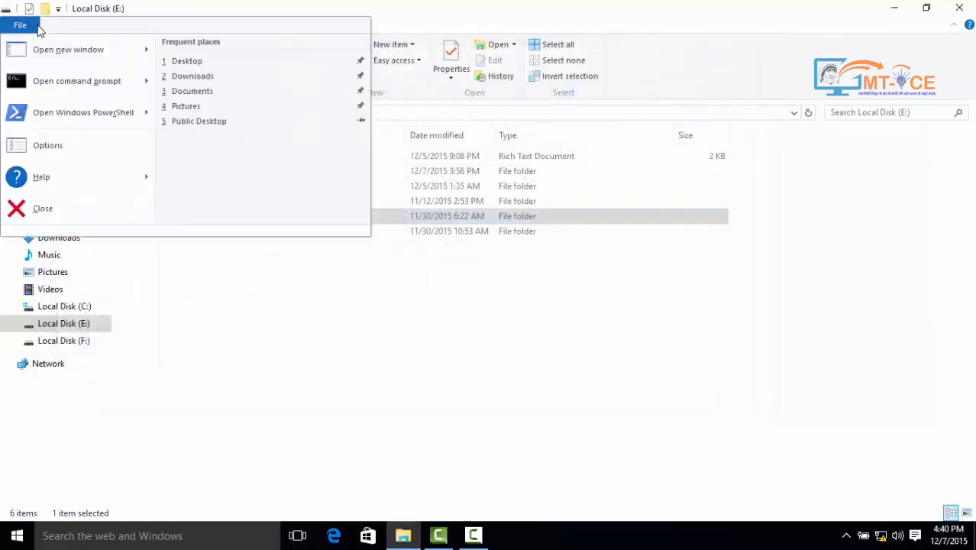
mouse_move(55, 85)
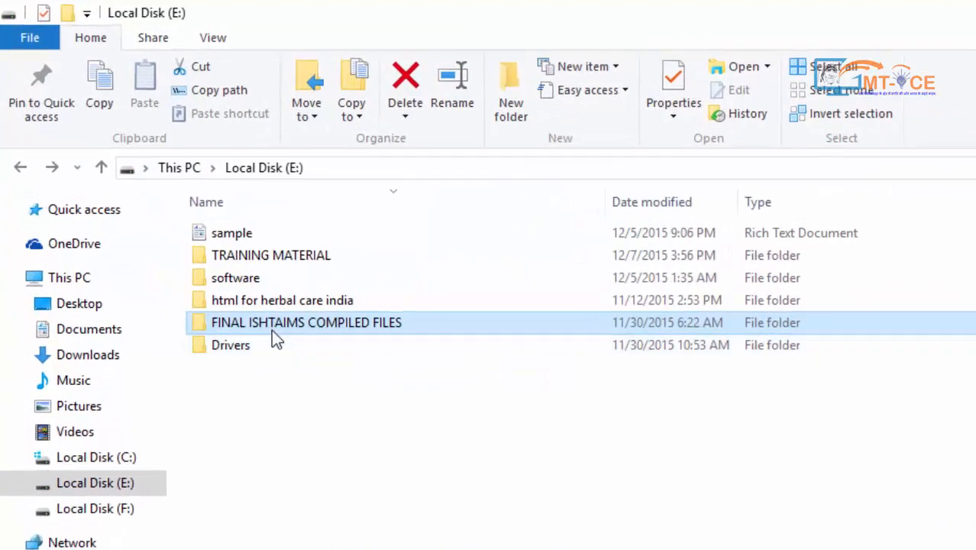
Open Command Prompt in FINAL ISHTAIMS COMPILED FILES, run DIR *.*, and close it
click(29, 37)
mouse_move(50, 126)
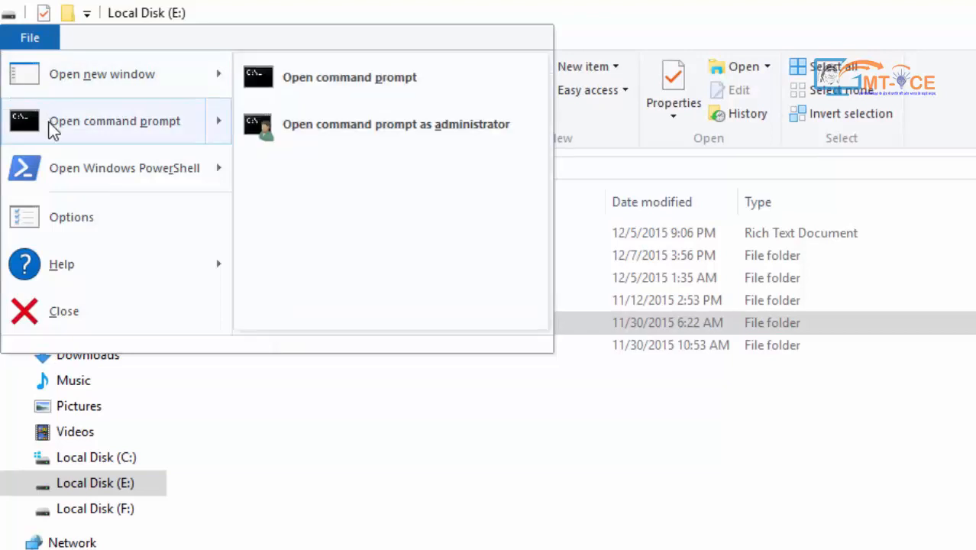
click(306, 84)
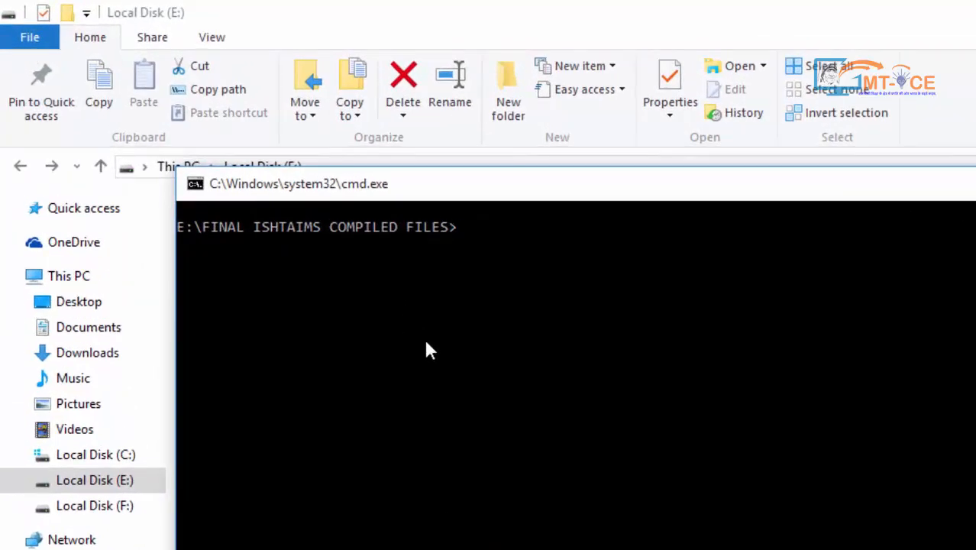
text(DIR)
text(*.*)
key(Return)
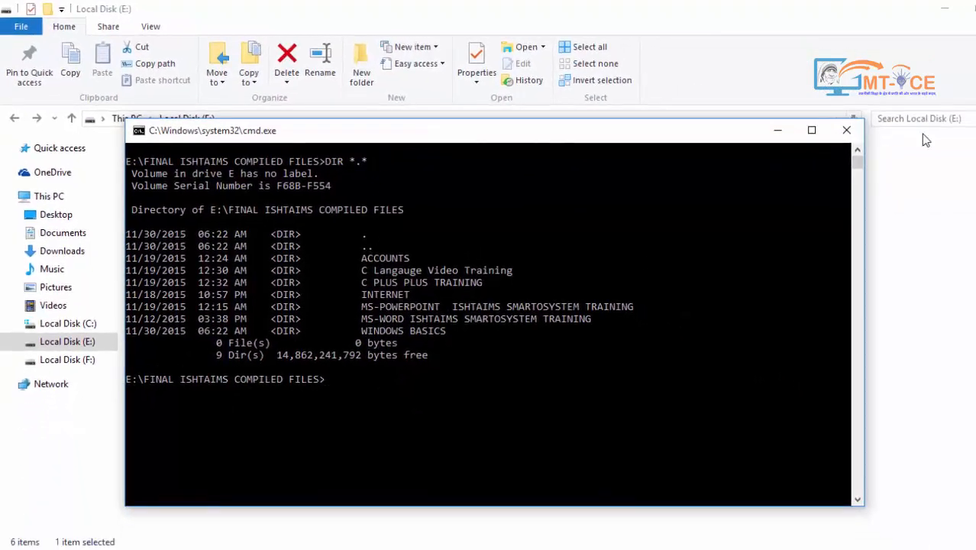
click(846, 131)
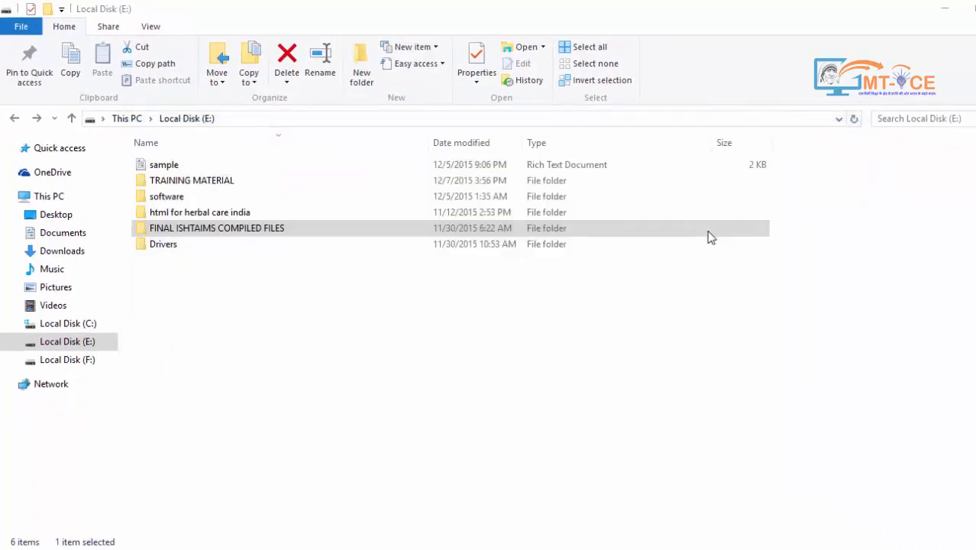
Launch Windows PowerShell in FINAL ISHTAIMS COMPILED FILES, reposition its window, and run DIR
click(23, 27)
mouse_move(124, 90)
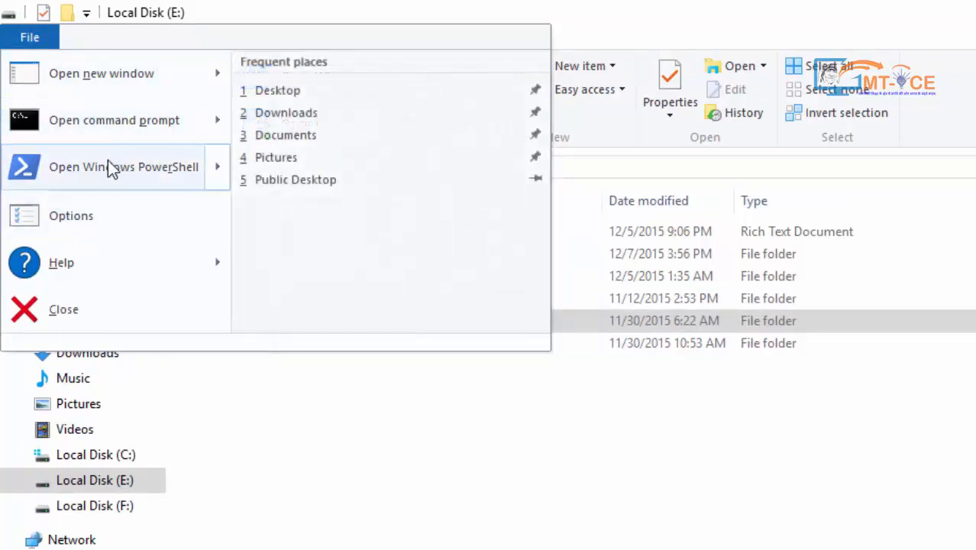
mouse_move(107, 172)
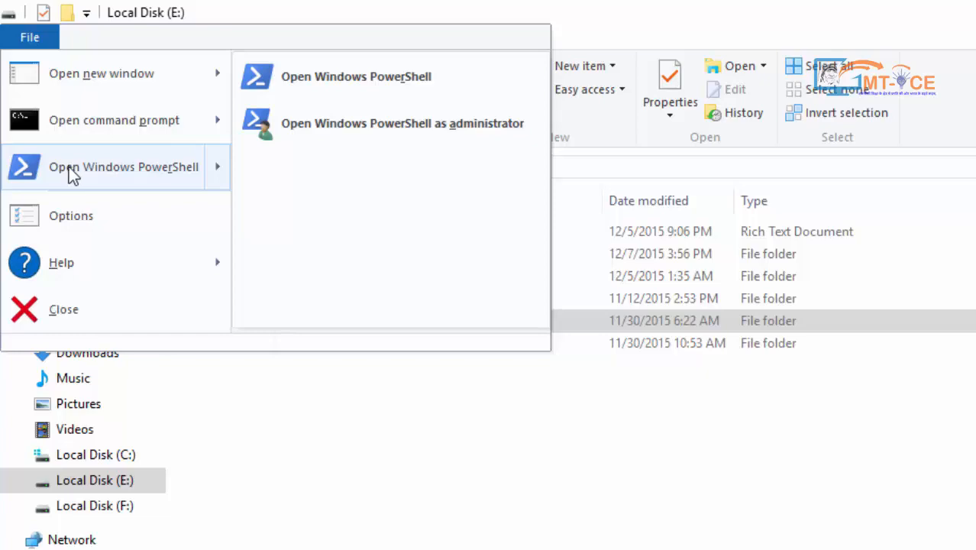
click(376, 79)
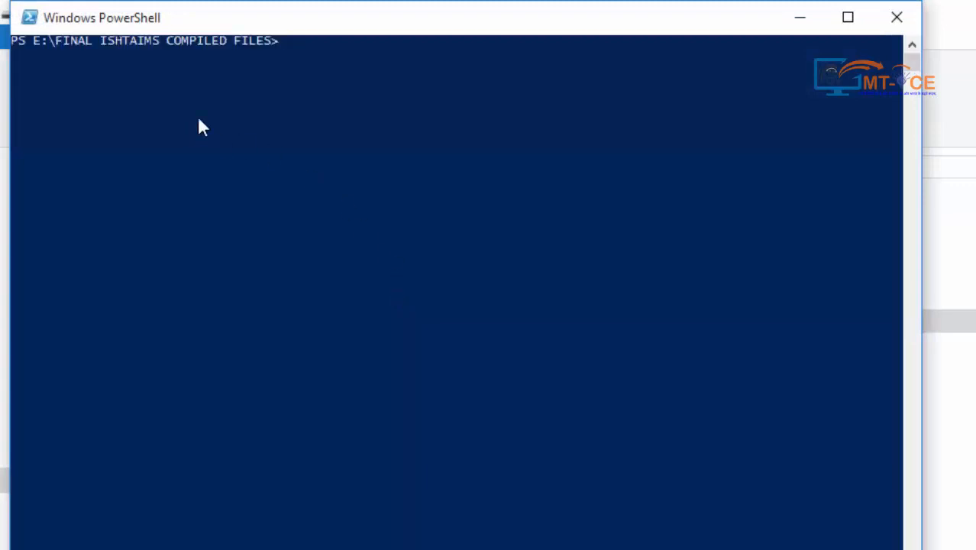
drag(267, 32, 327, 91)
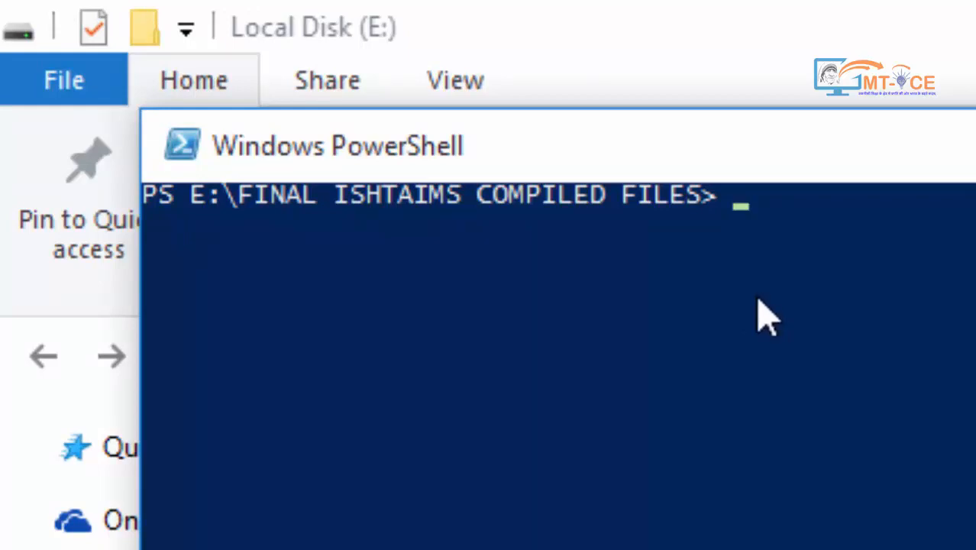
text(D)
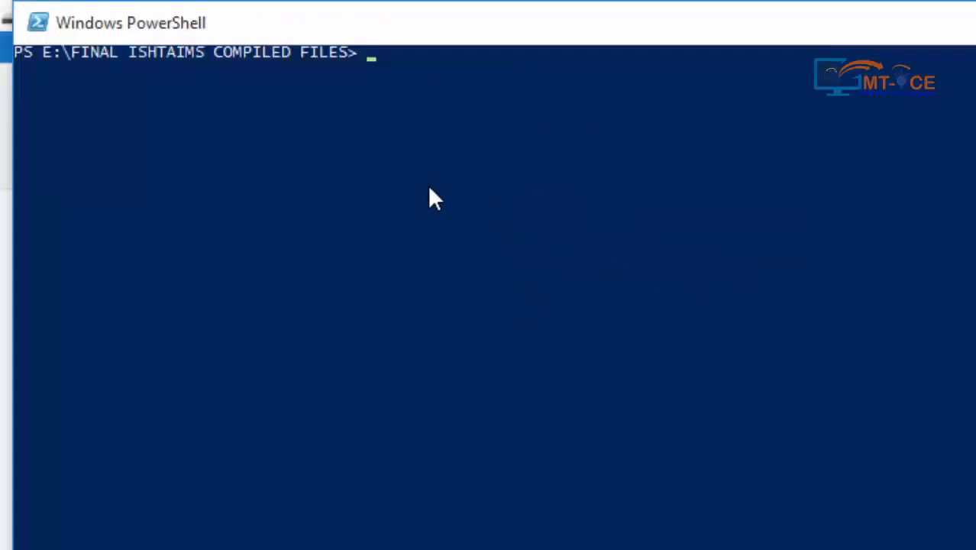
text(DIR)
key(Return)
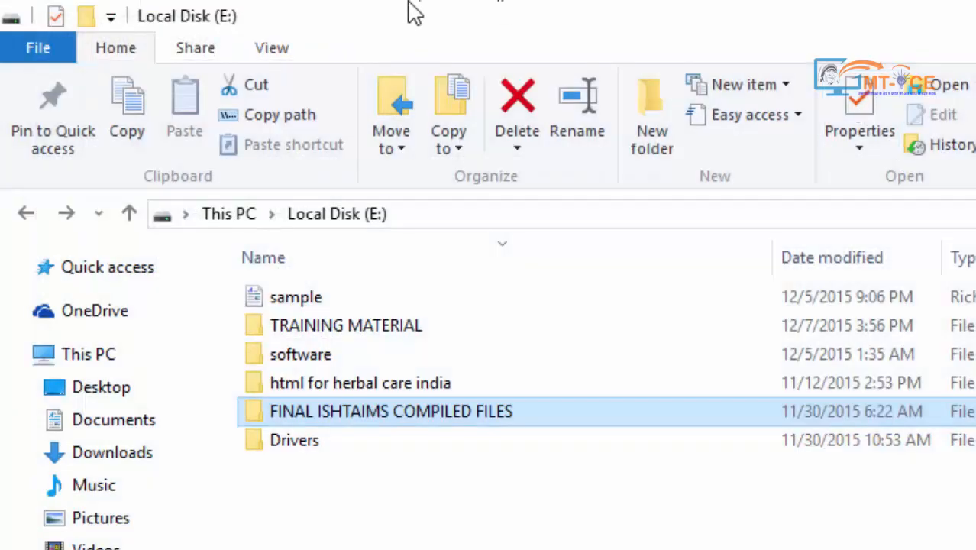
Open the Folder Options dialog from the File menu
click(38, 49)
mouse_move(248, 222)
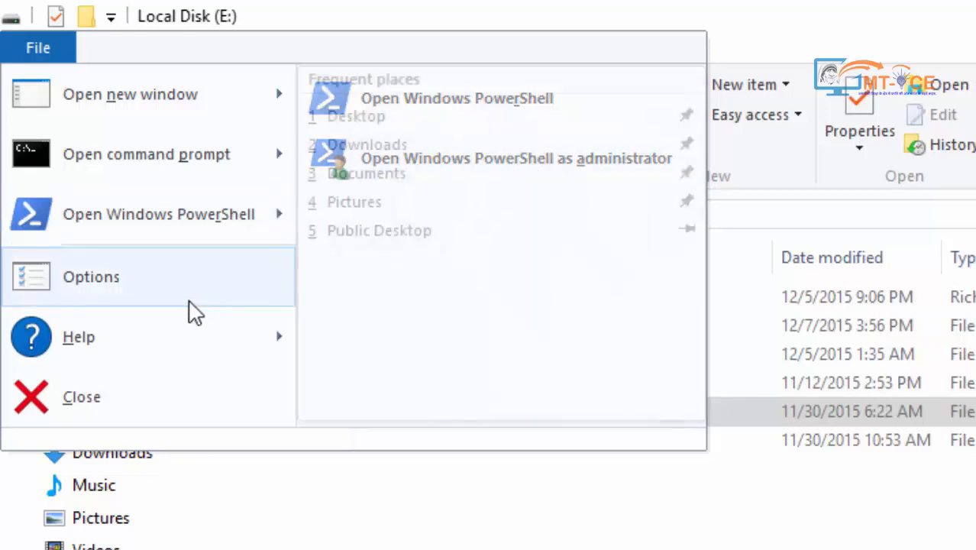
click(41, 49)
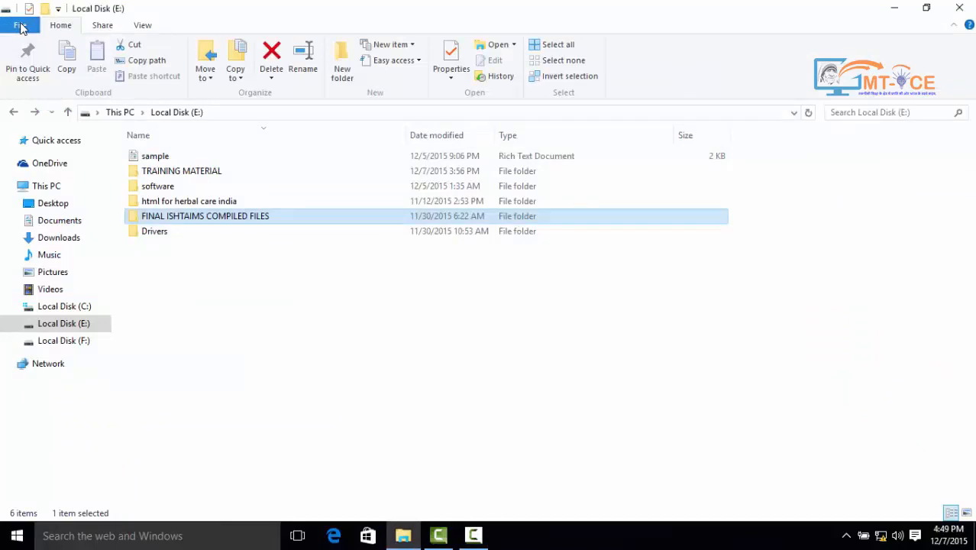
click(21, 26)
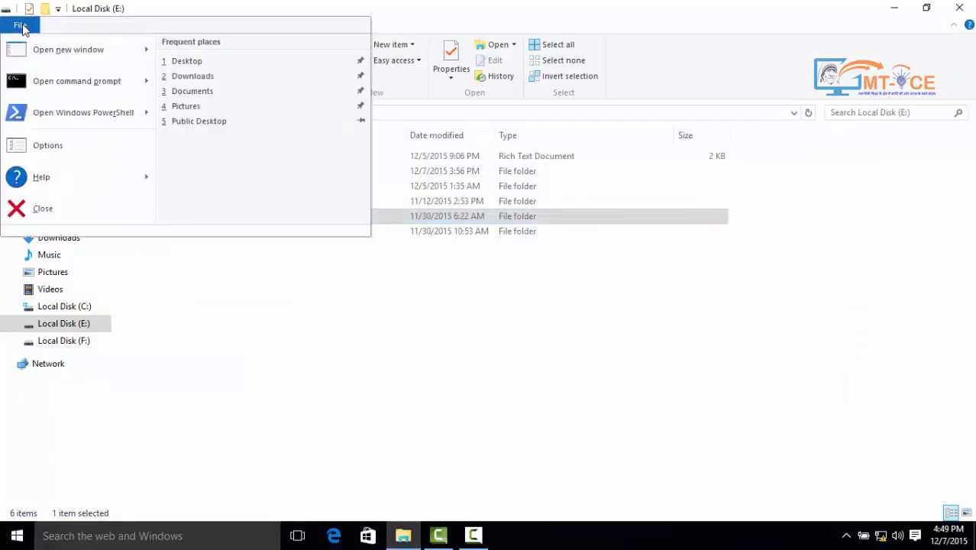
click(41, 148)
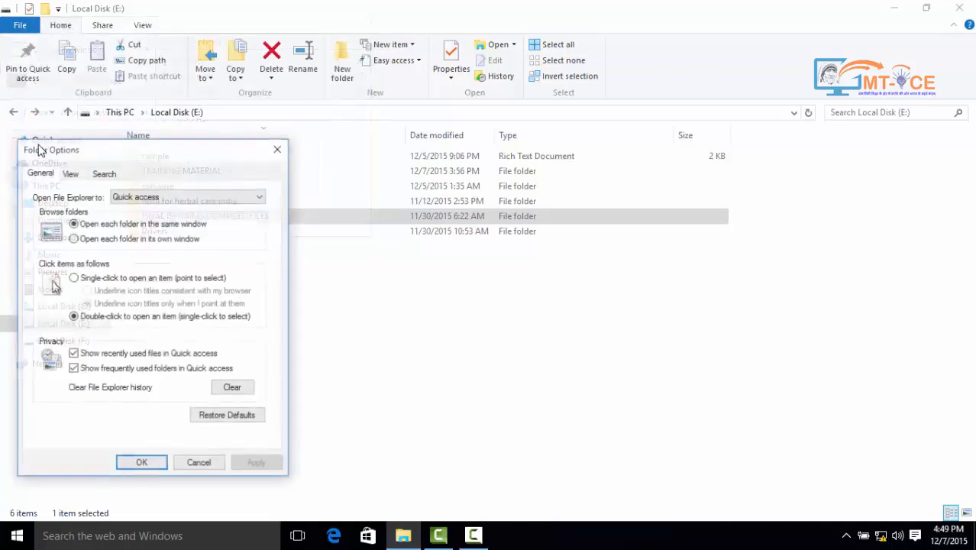
Set 'Open each folder in the same window', keep double-click to open items, and confirm with OK
drag(80, 153, 212, 140)
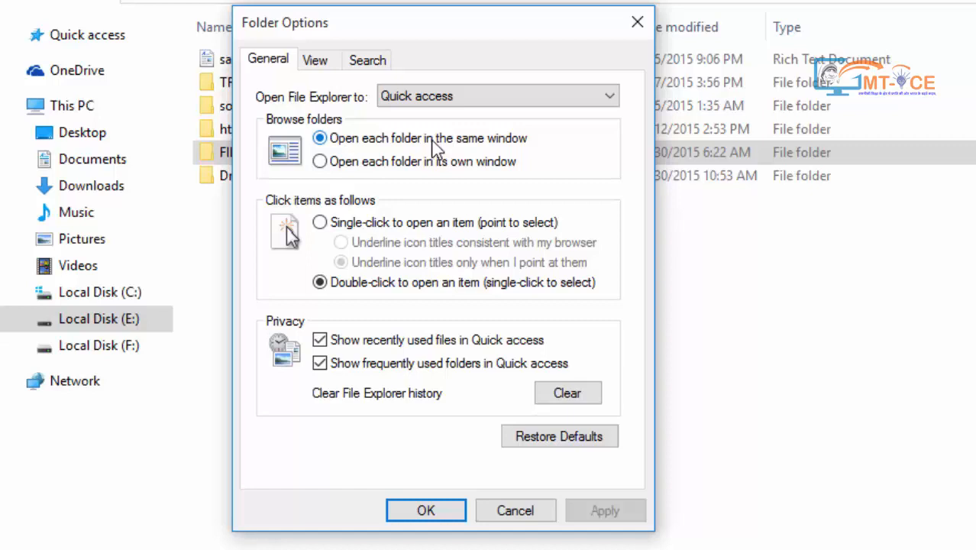
click(357, 164)
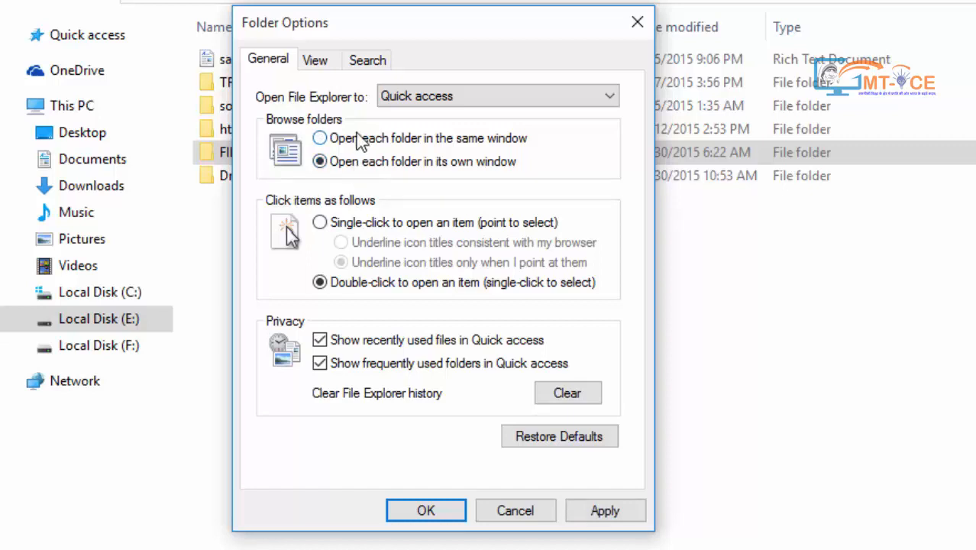
click(358, 142)
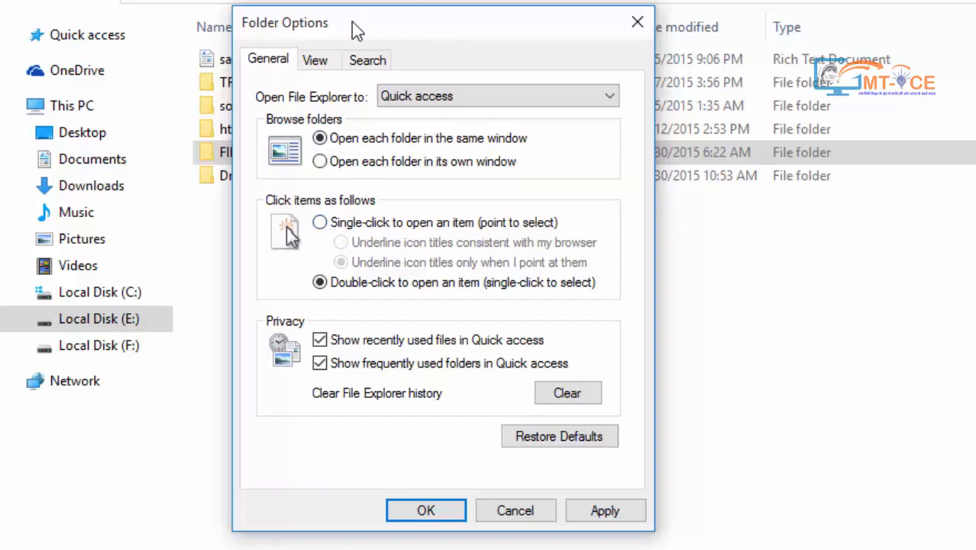
drag(355, 27, 611, 104)
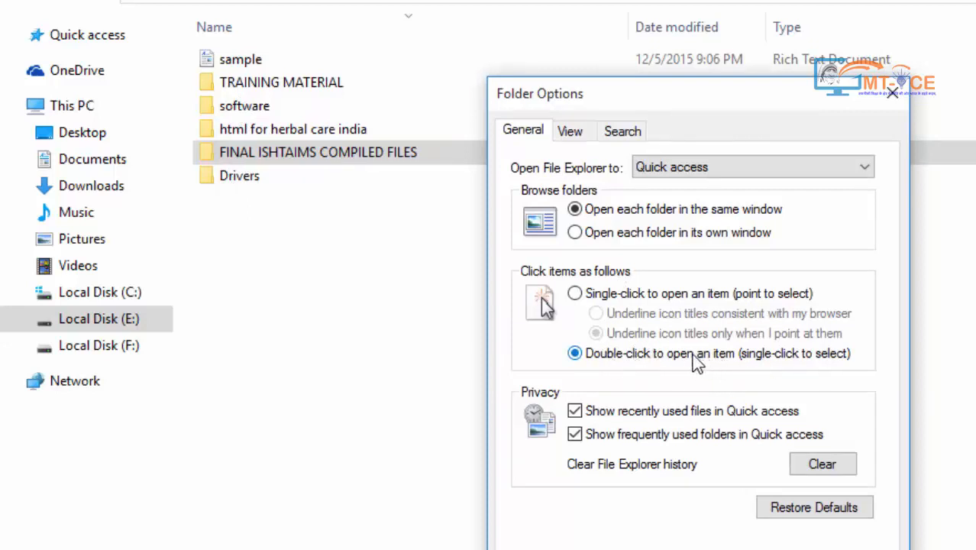
click(641, 298)
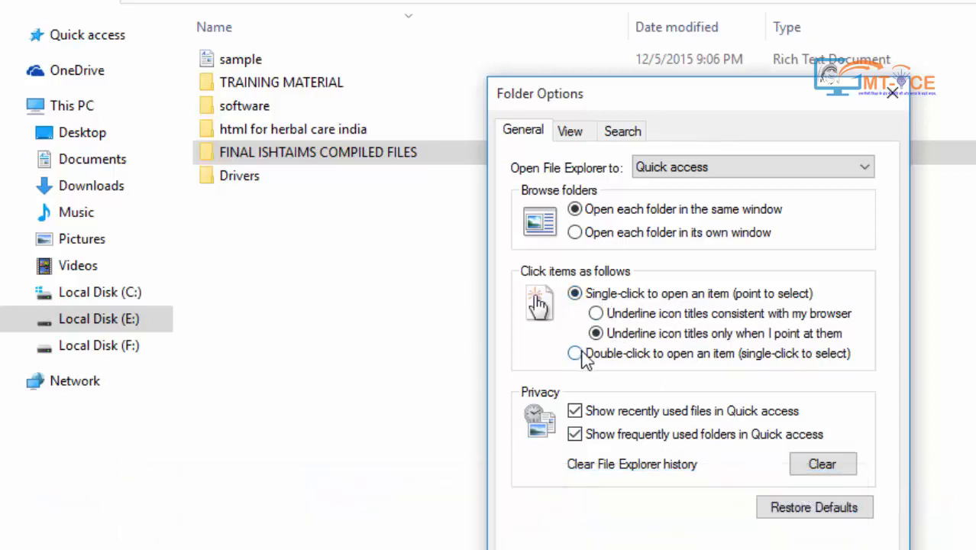
click(577, 354)
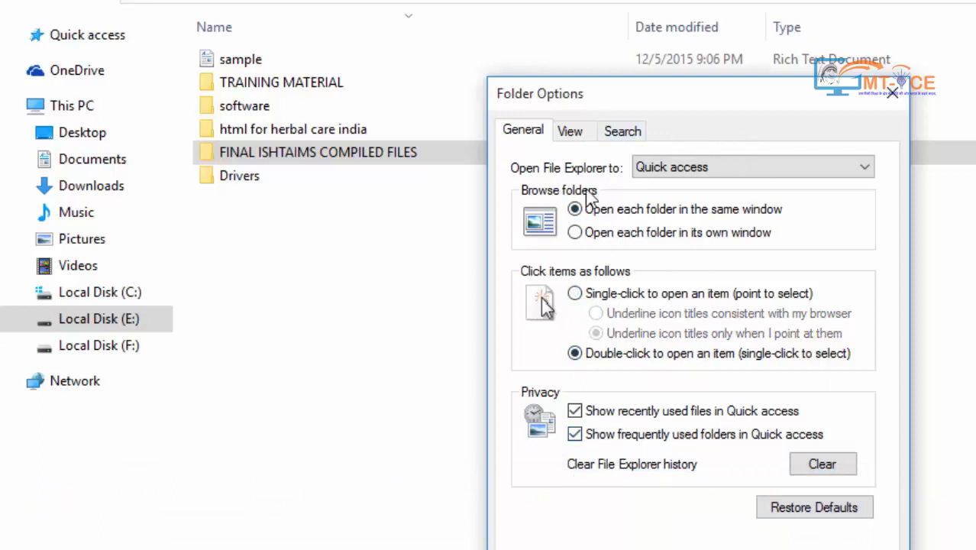
click(571, 541)
click(9, 26)
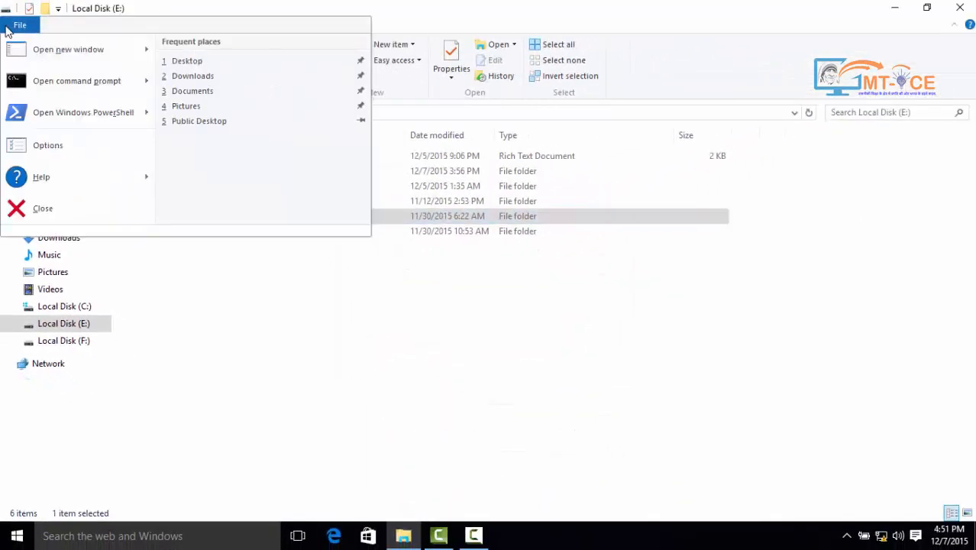
Close the File menu, leaving the Local Disk (E:) listing with its Home tab ribbon
mouse_move(15, 177)
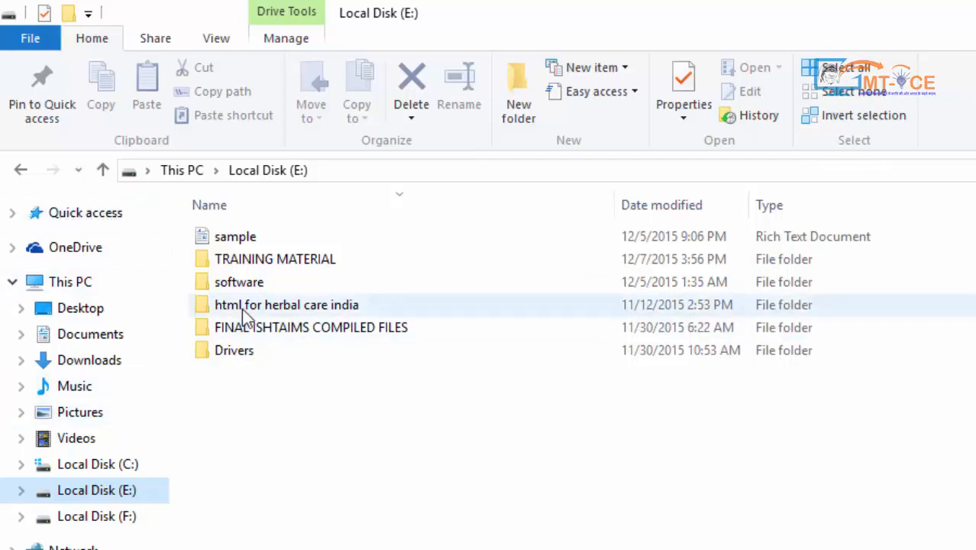
click(241, 333)
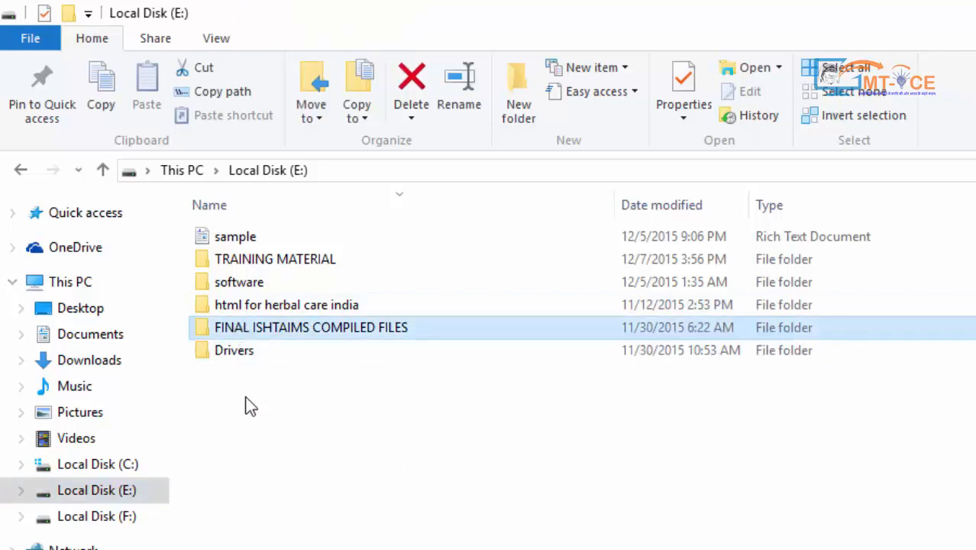
click(53, 81)
click(75, 217)
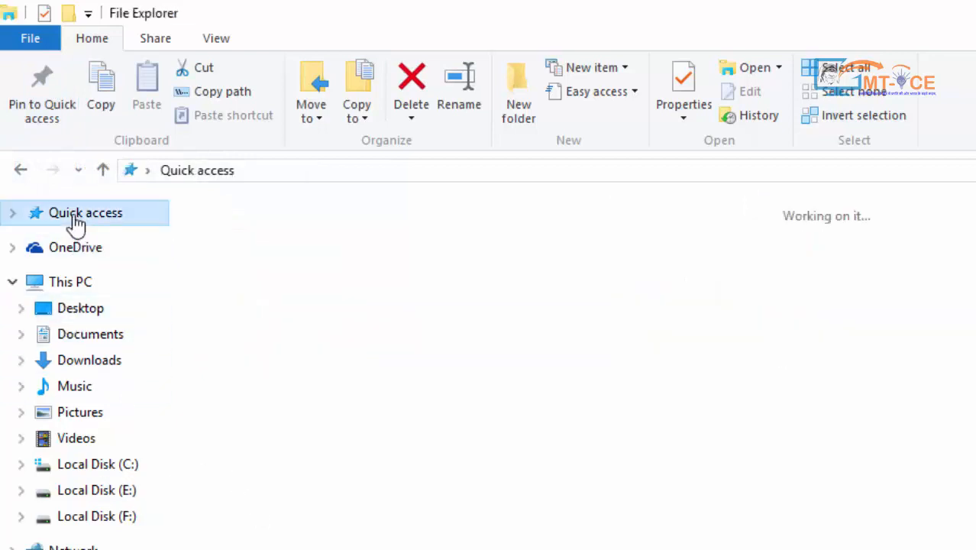
click(12, 216)
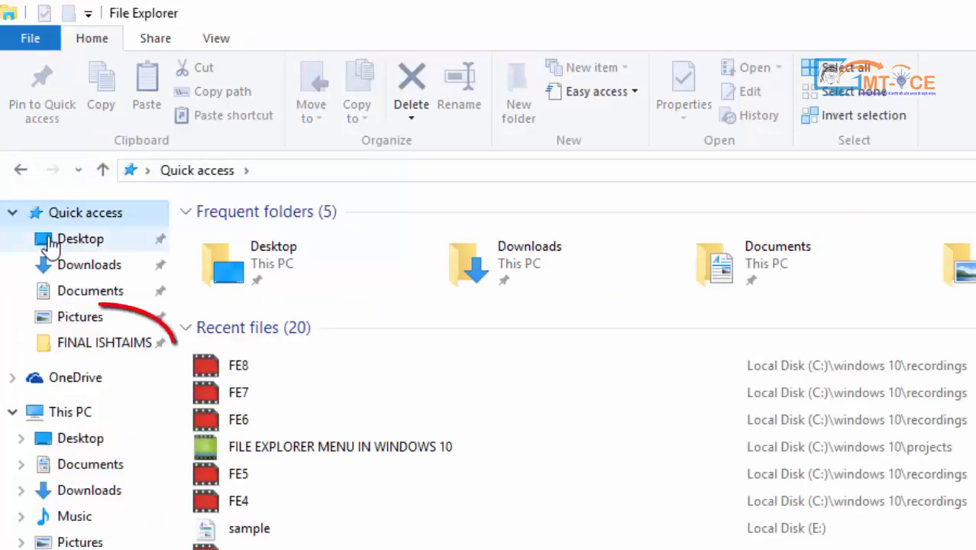
right_click(98, 345)
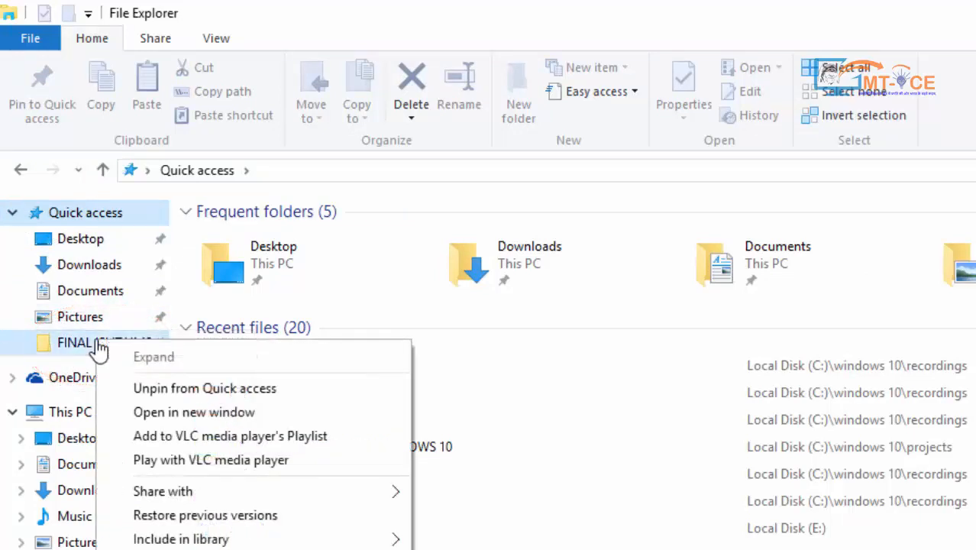
click(167, 388)
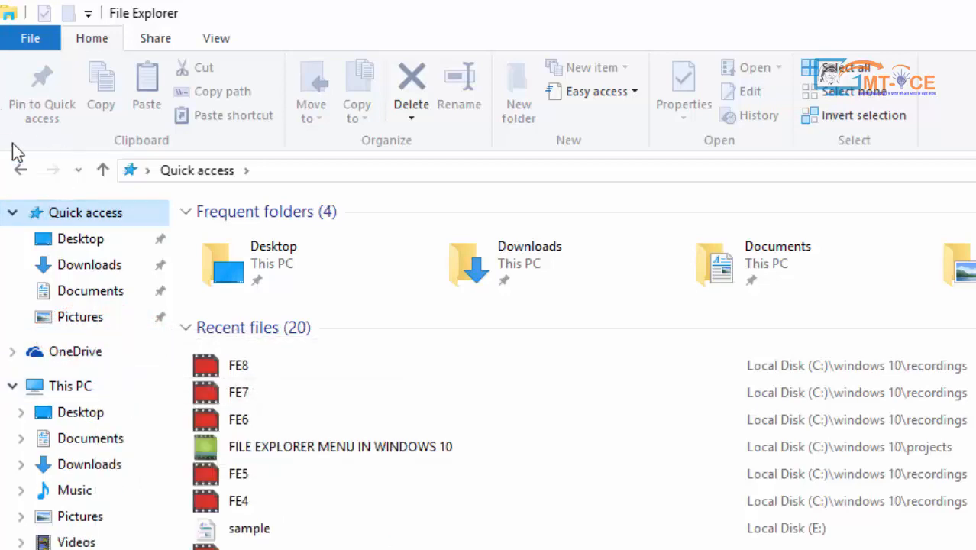
click(21, 170)
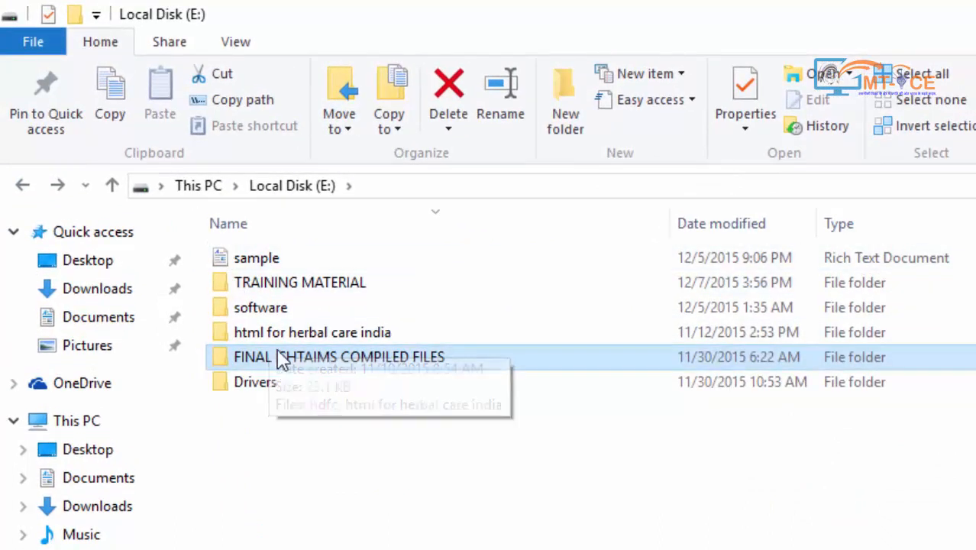
click(261, 264)
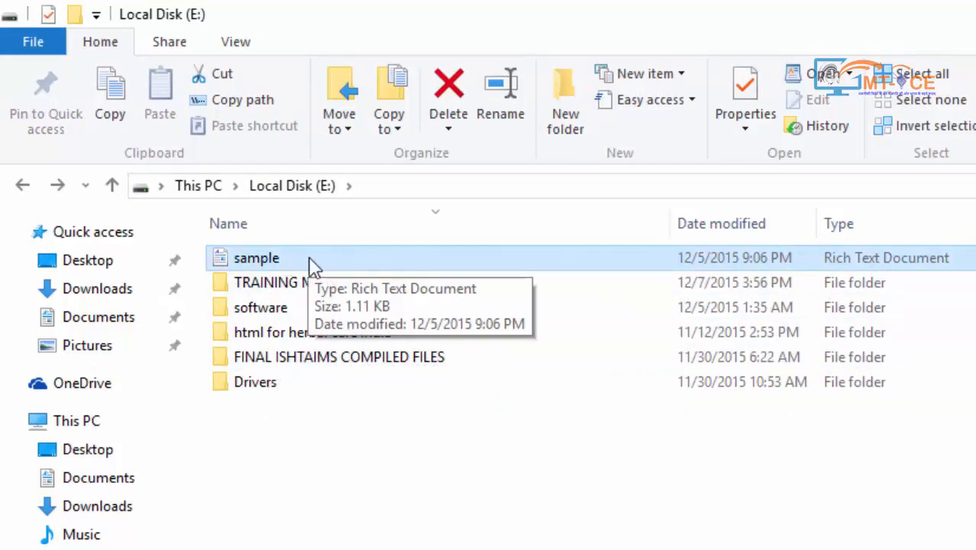
Copy sample and paste a duplicate, 'sample - Copy', into Local Disk (E:)
click(126, 109)
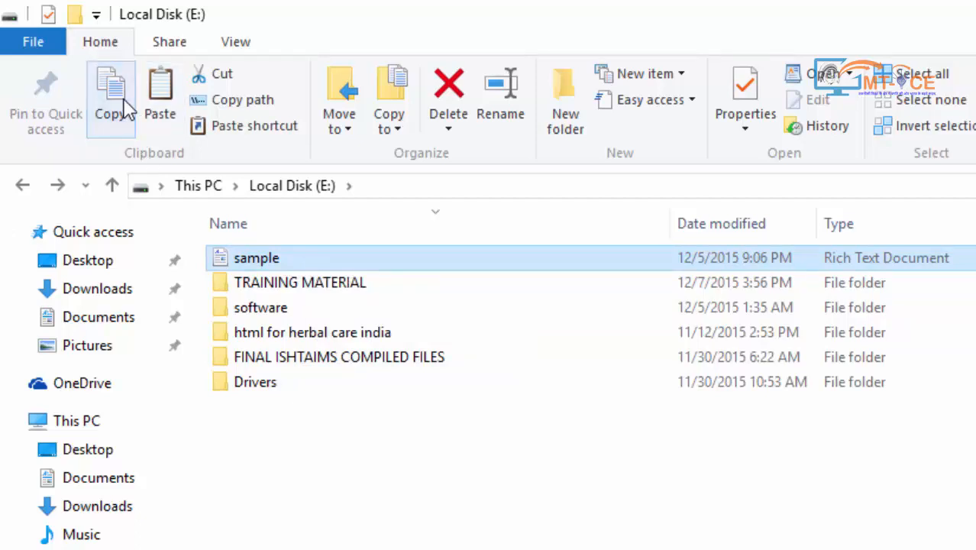
click(359, 485)
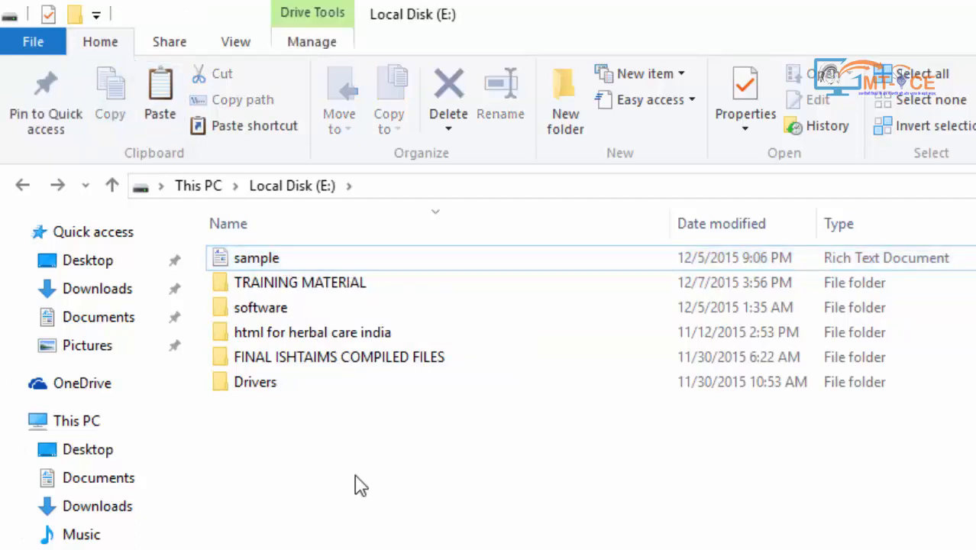
click(160, 92)
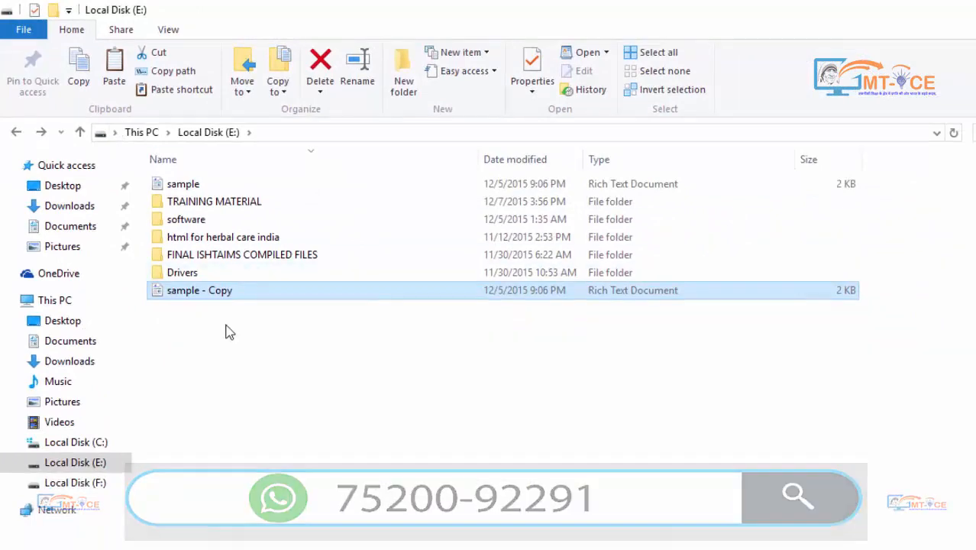
click(76, 462)
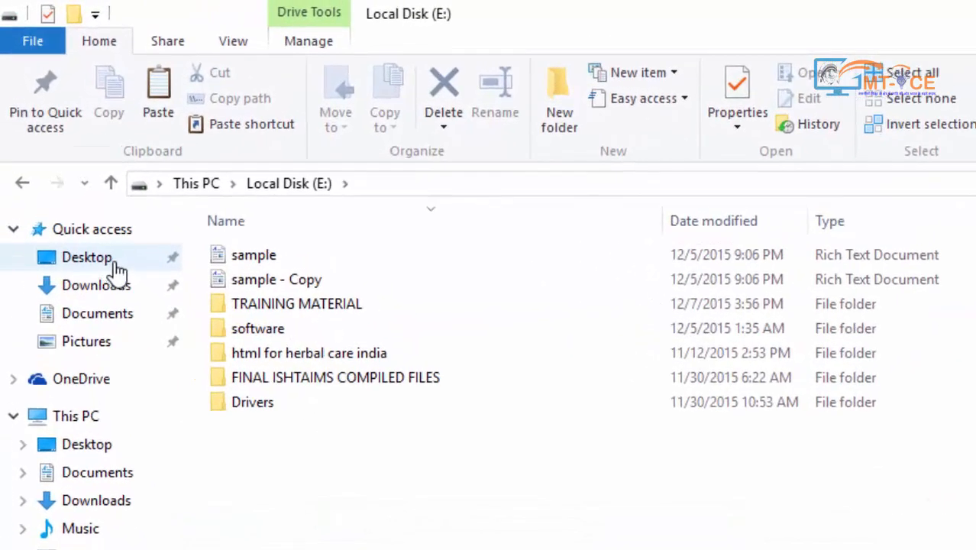
Paste another copy of sample onto the Desktop and return to Local Disk (E:)
click(114, 264)
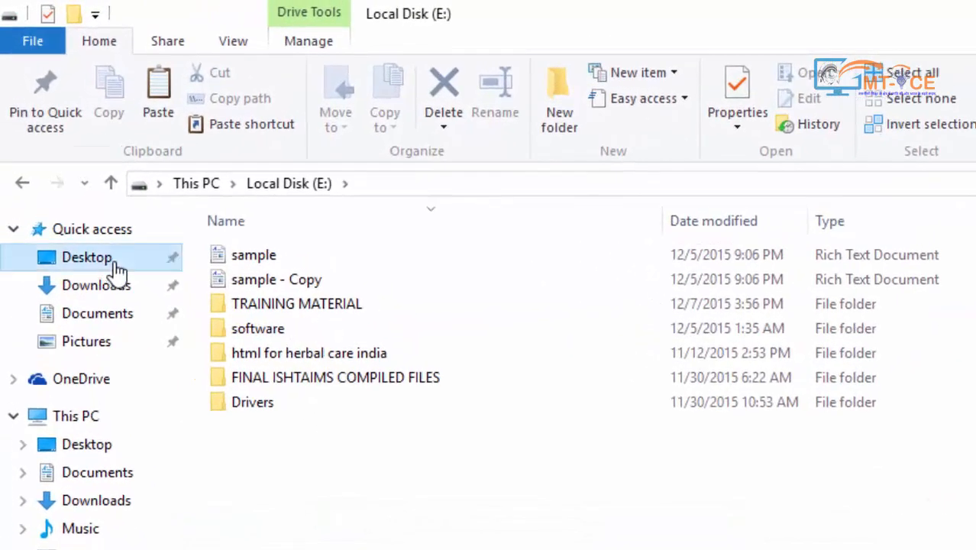
click(173, 102)
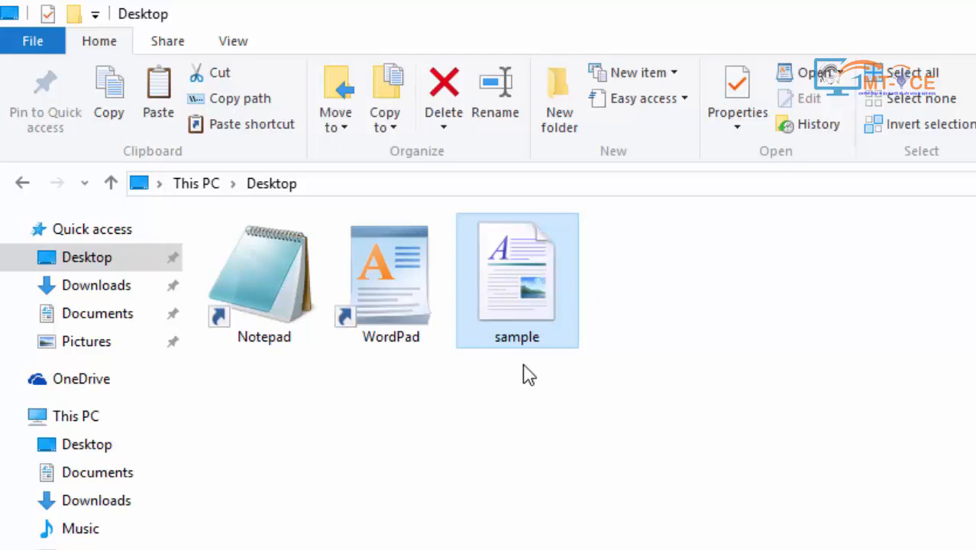
click(88, 549)
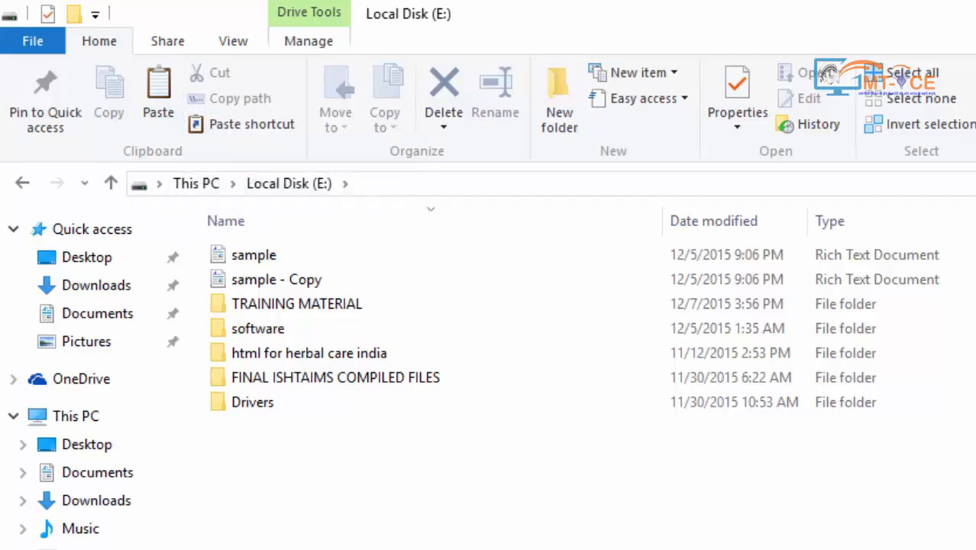
Cut mytext from Documents, paste it into Local Disk (E:), and verify using Back and Forward
click(120, 317)
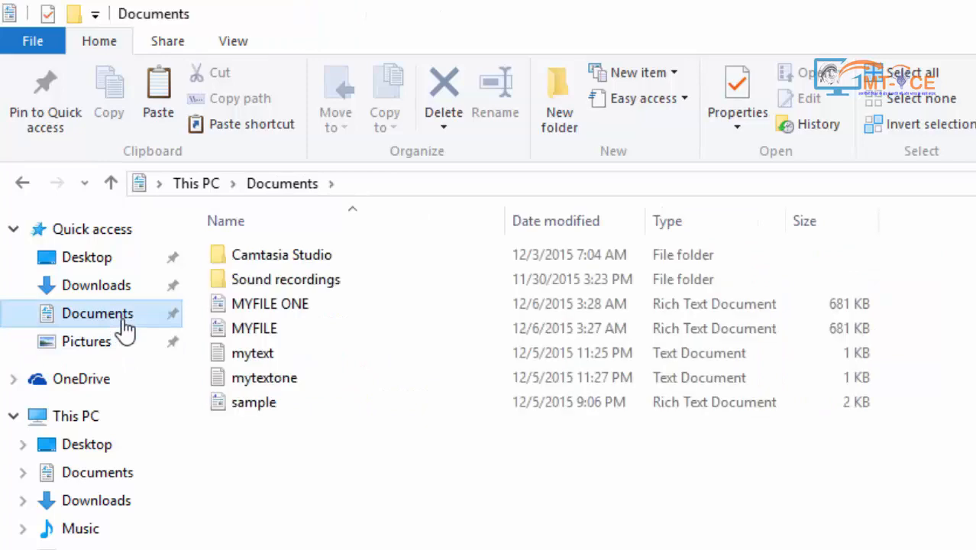
click(246, 351)
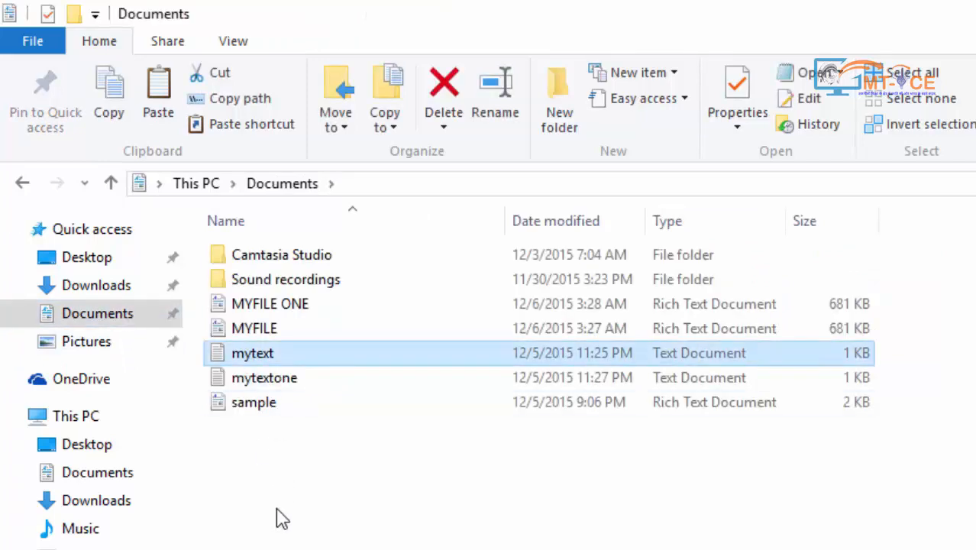
click(219, 76)
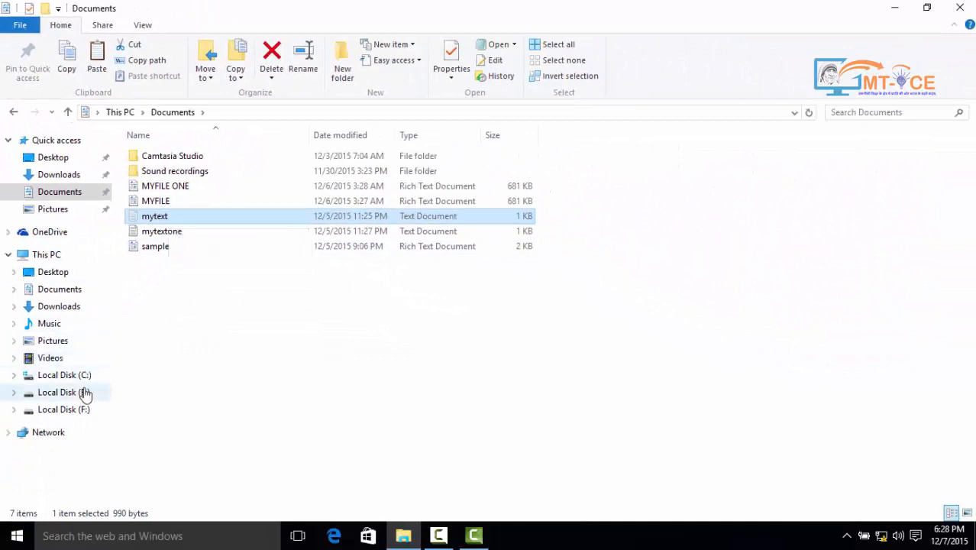
click(61, 392)
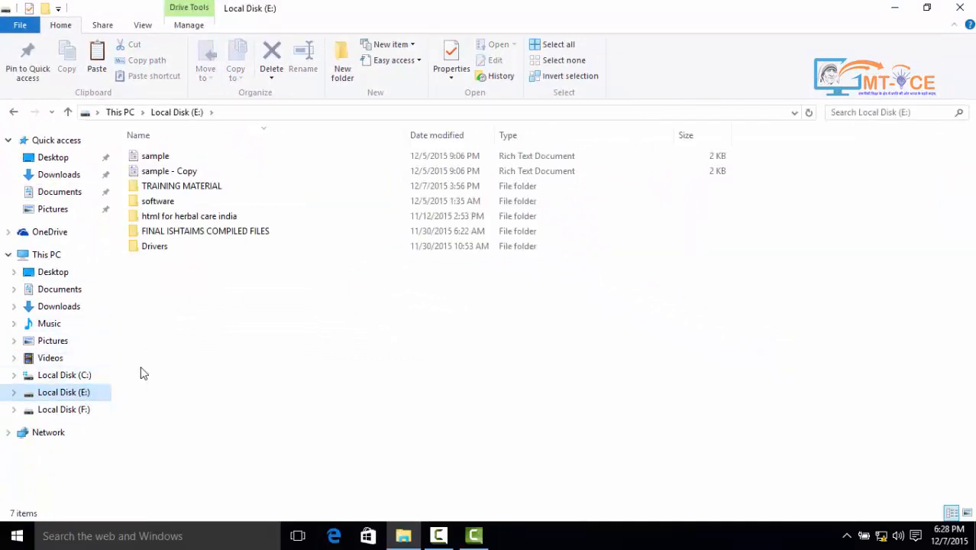
click(97, 65)
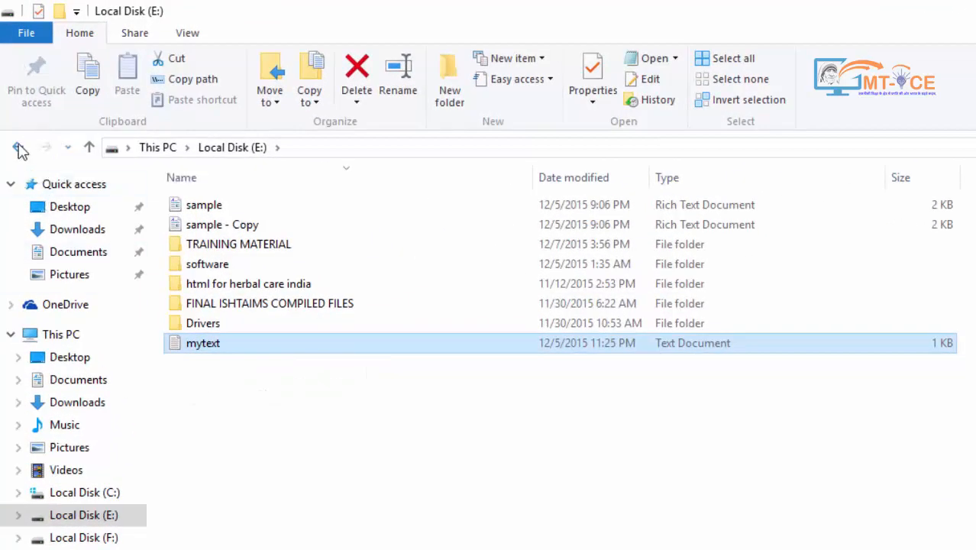
click(19, 148)
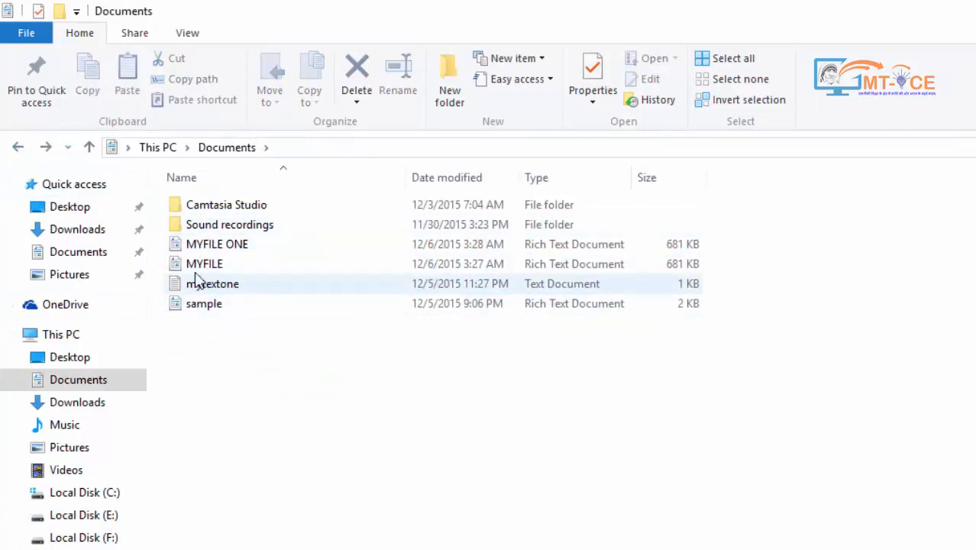
click(45, 150)
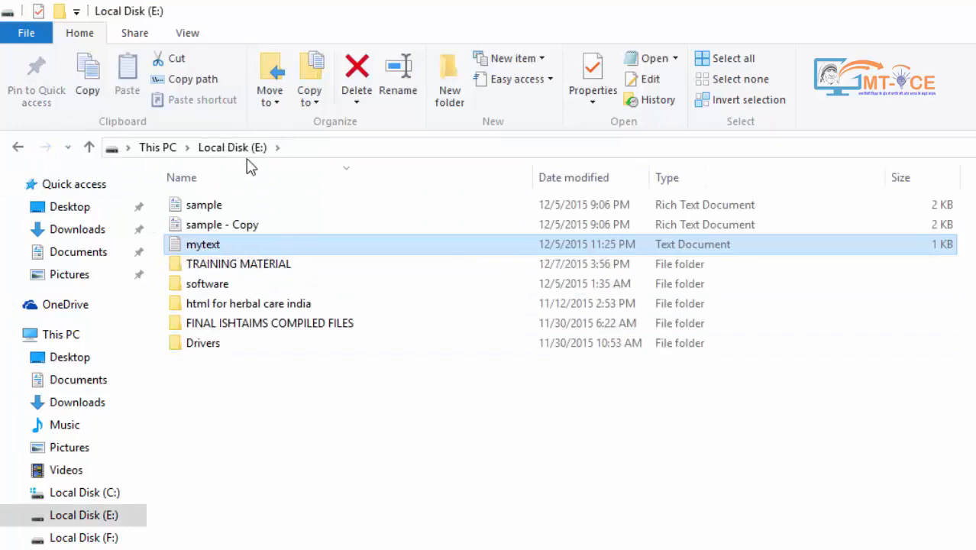
click(267, 463)
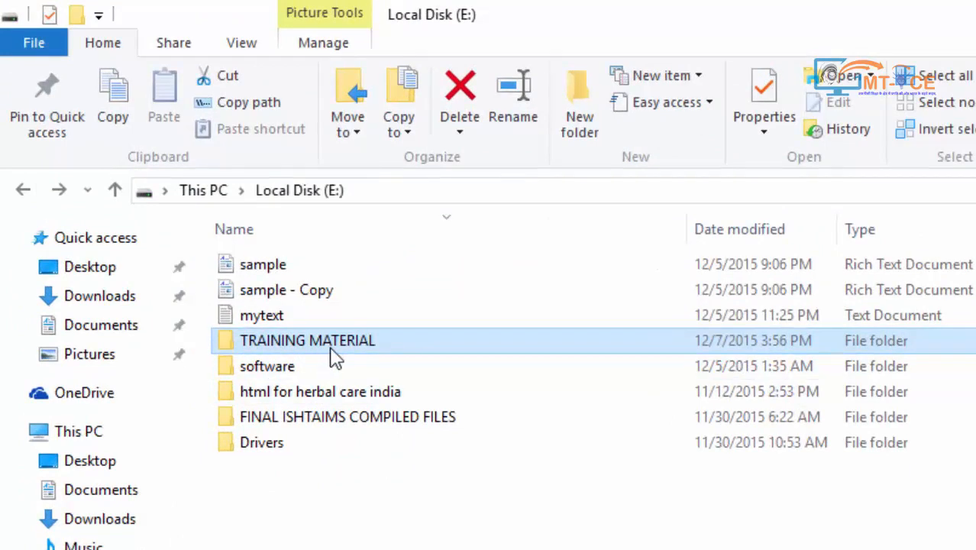
Copy the TRAINING MATERIAL folder's path and paste it into a new Notepad note
mouse_move(326, 356)
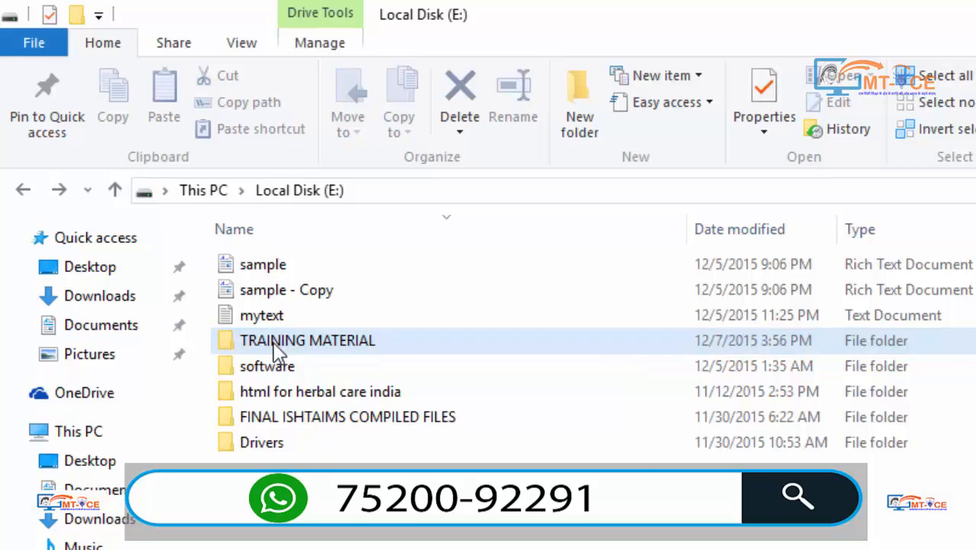
click(275, 346)
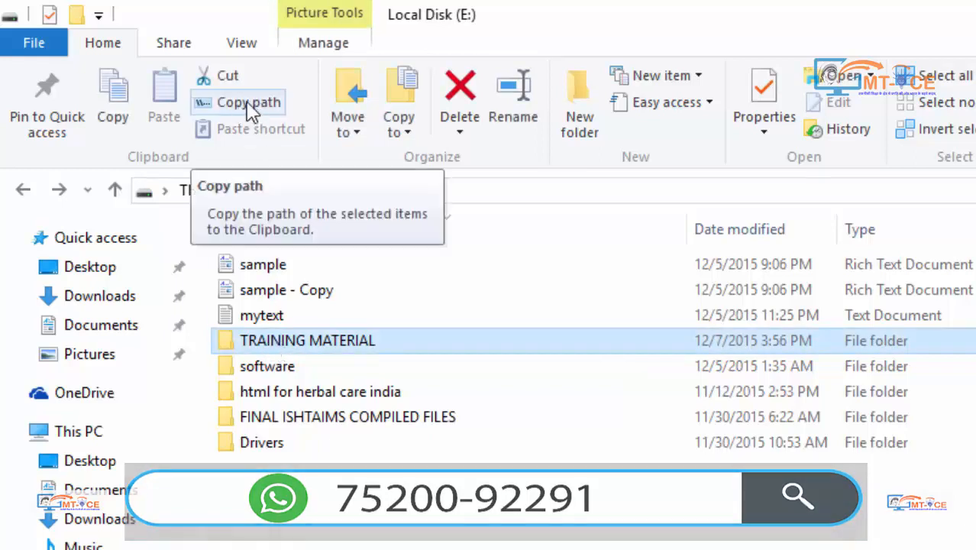
click(255, 112)
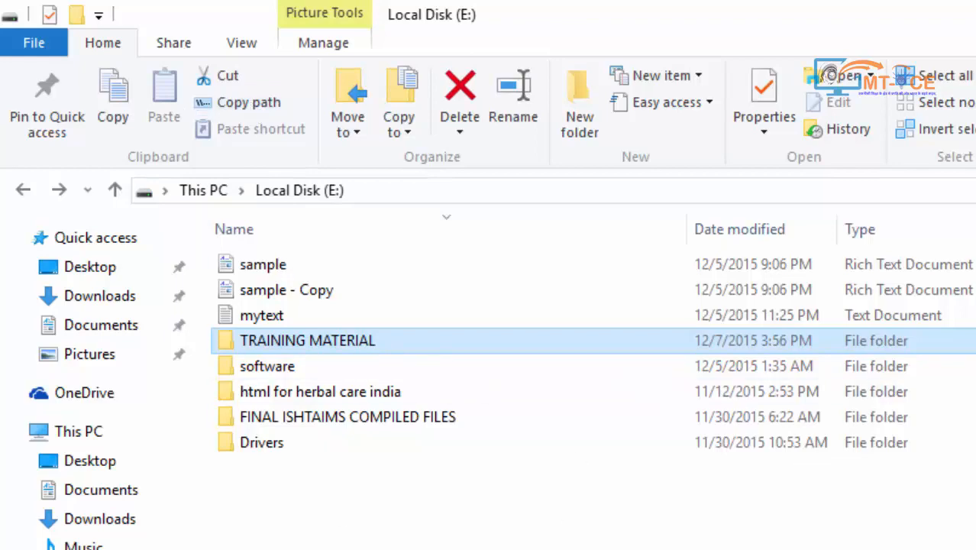
key(super)
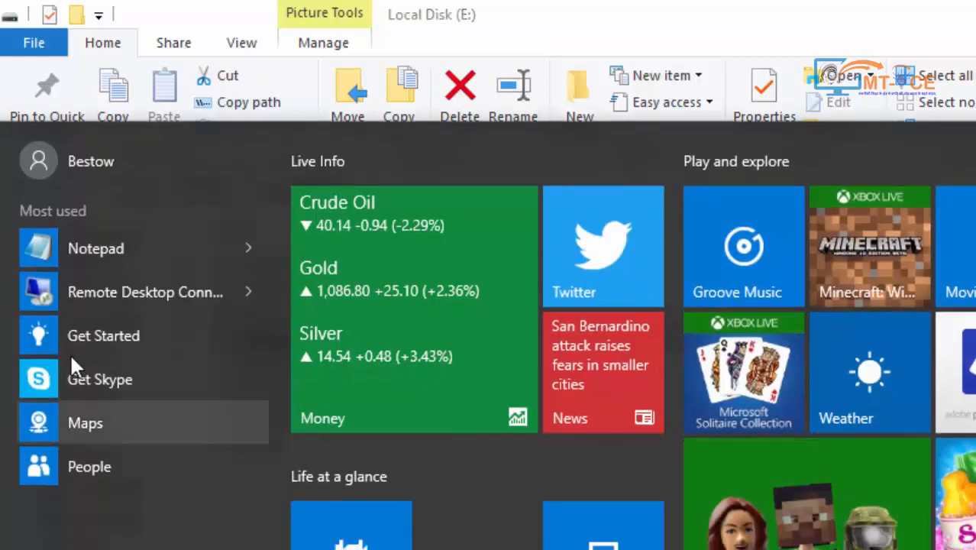
click(81, 251)
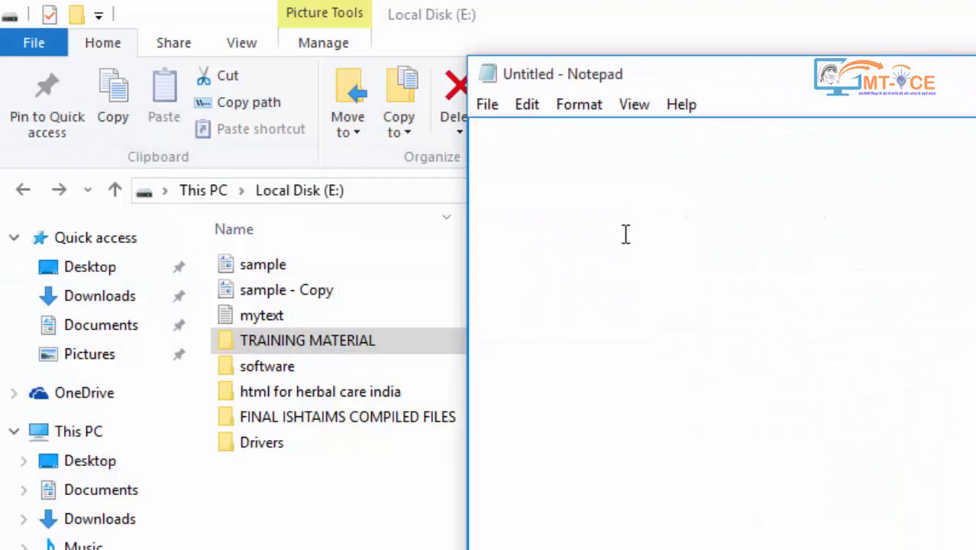
right_click(621, 220)
click(675, 328)
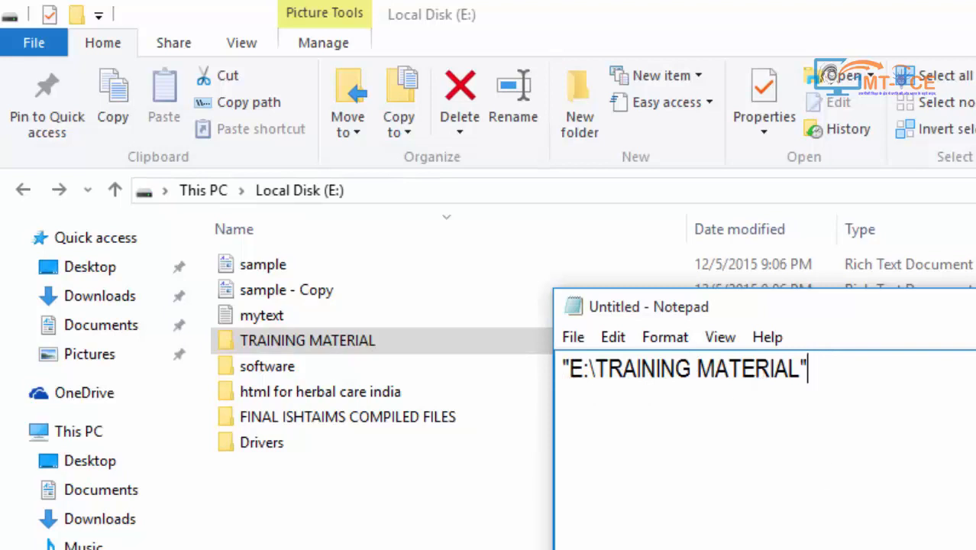
Return to File Explorer and go to the Pictures folder
click(388, 512)
click(403, 192)
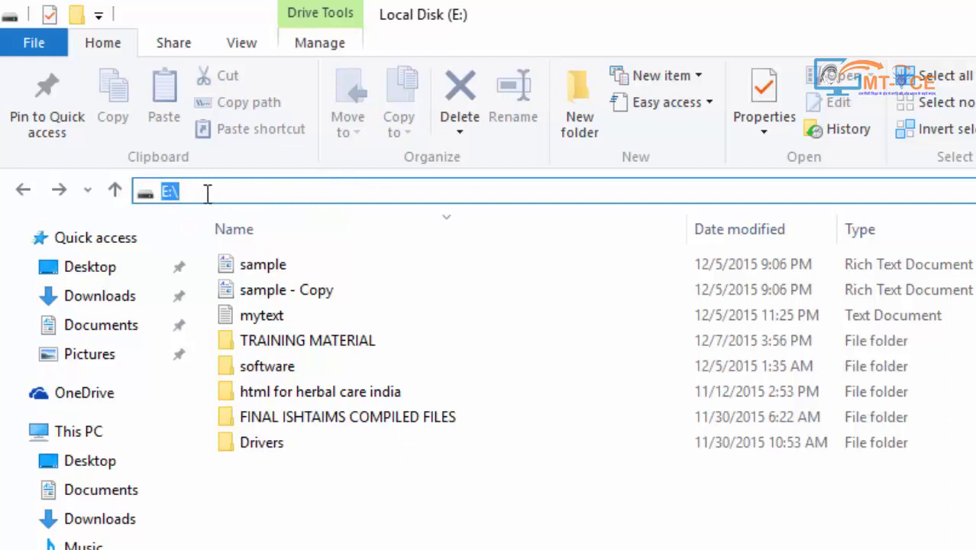
click(89, 353)
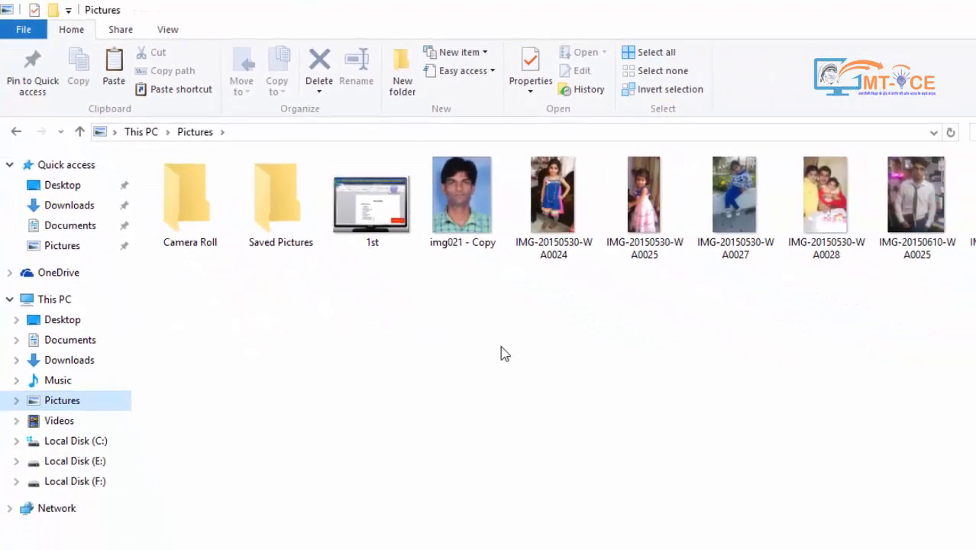
Copy IMG-20150530-WA0024 and paste it into Local Disk (E:) as 'IMG-20150530-WA0024 - Shortcut'
click(562, 221)
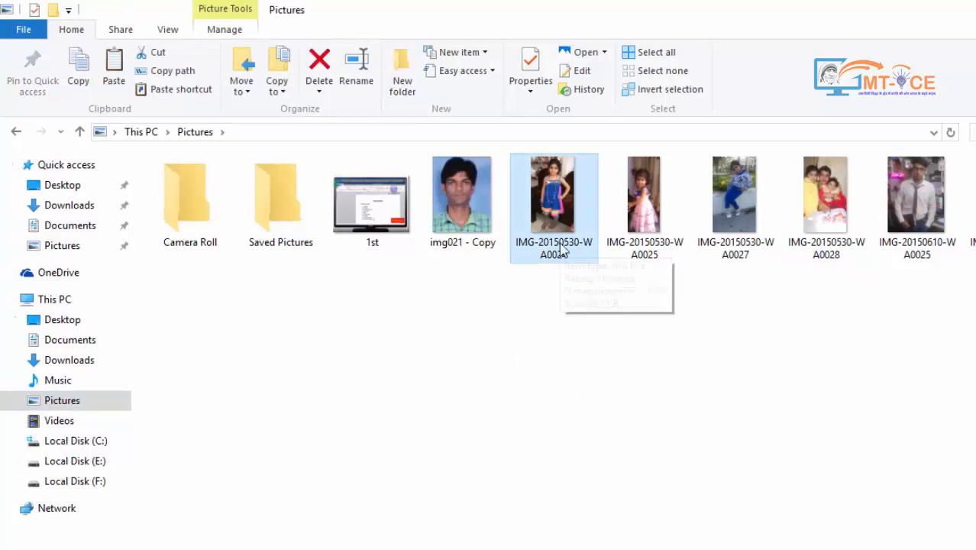
click(76, 66)
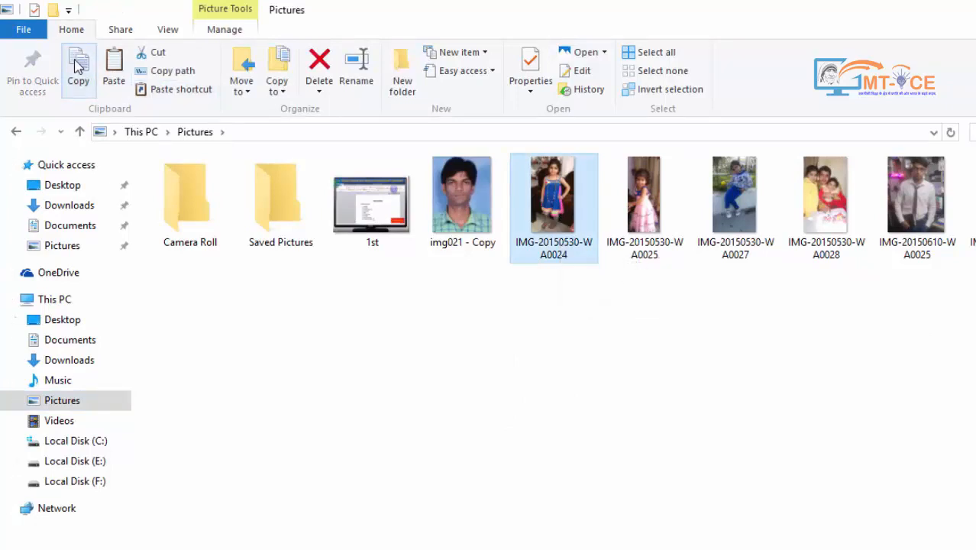
click(60, 463)
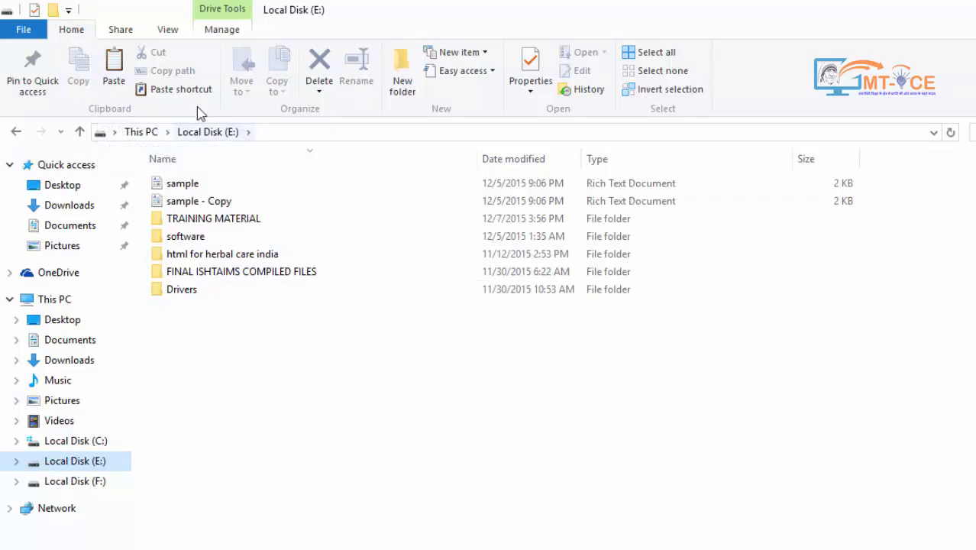
click(181, 89)
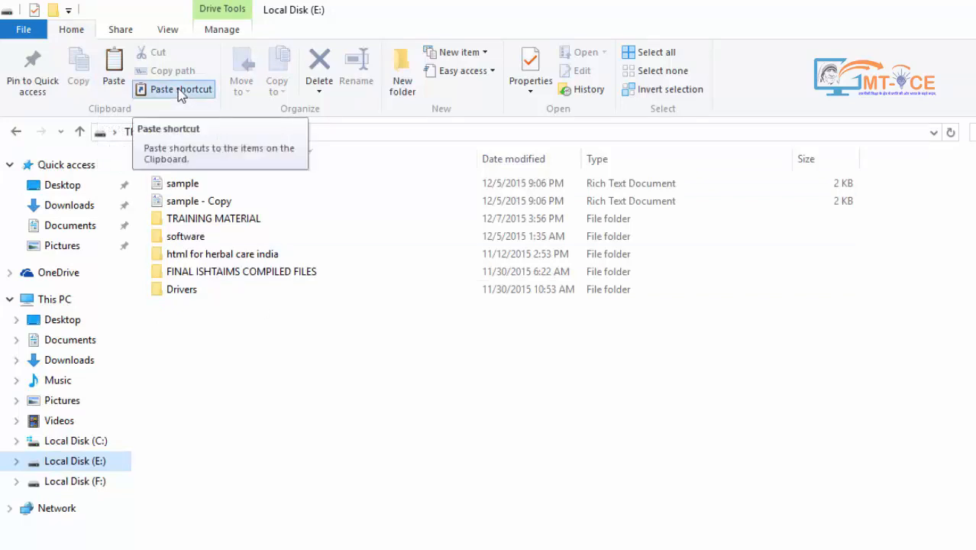
click(222, 406)
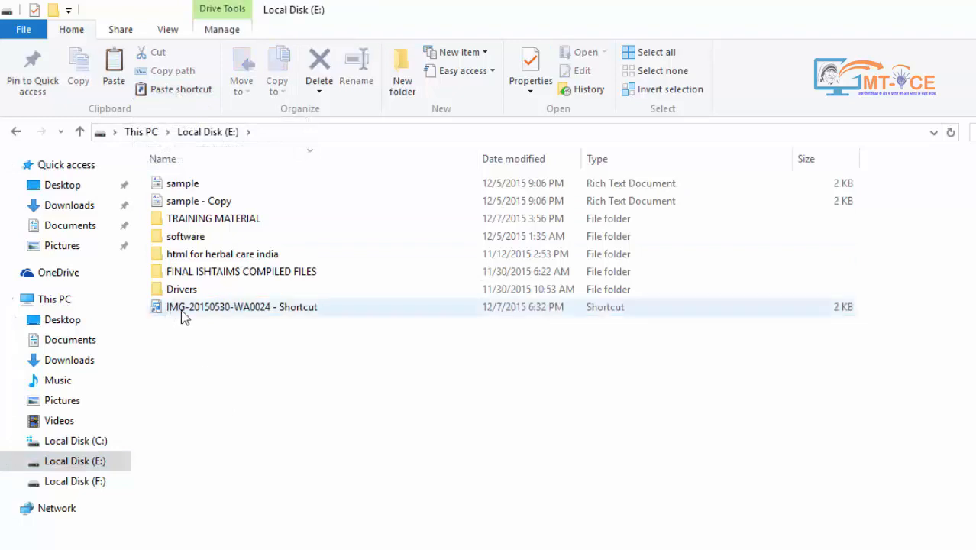
mouse_move(191, 317)
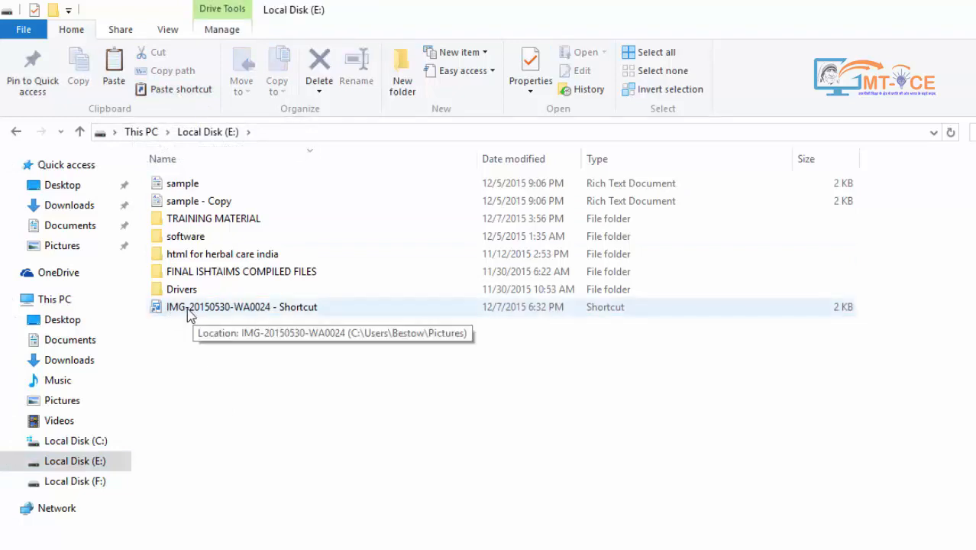
double_click(276, 310)
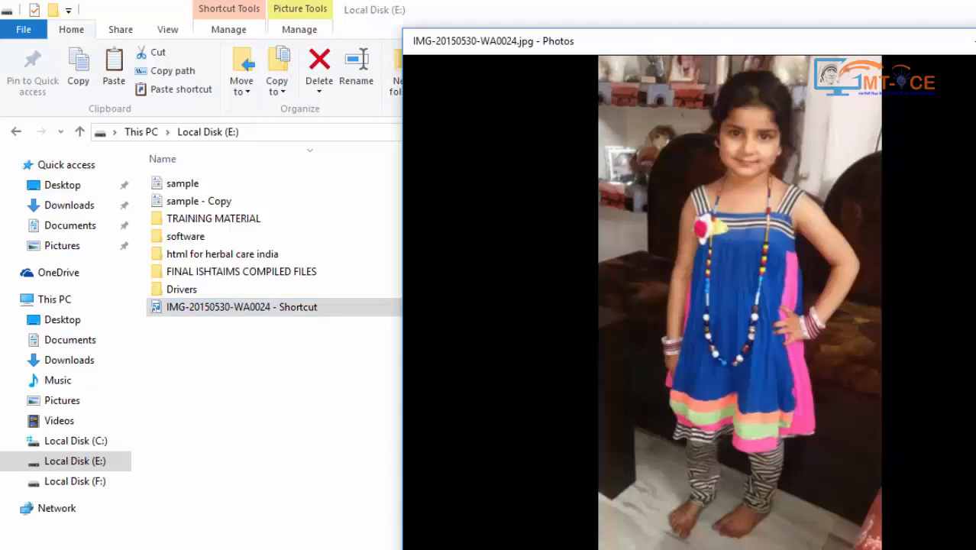
click(975, 41)
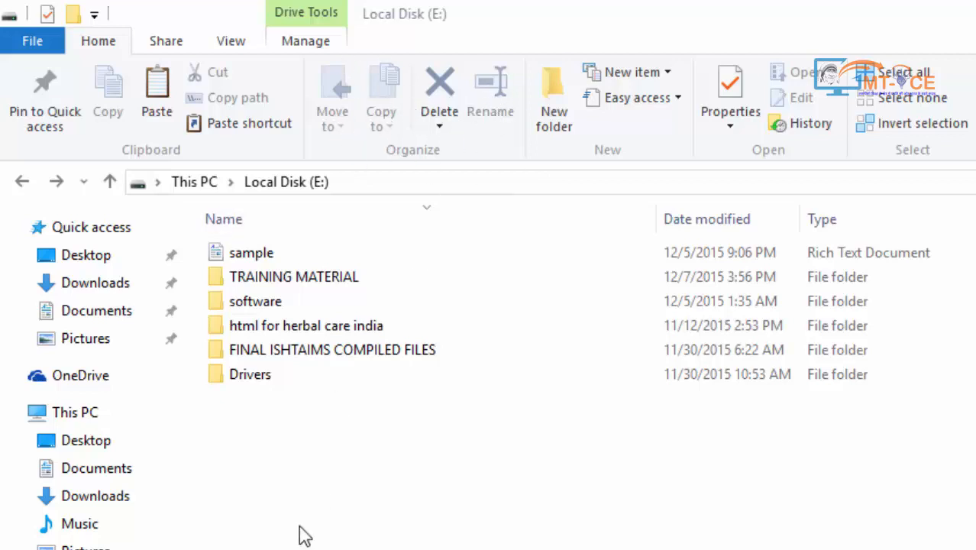
Move sample to the Desktop using Move to, after cancelling Choose location
click(243, 258)
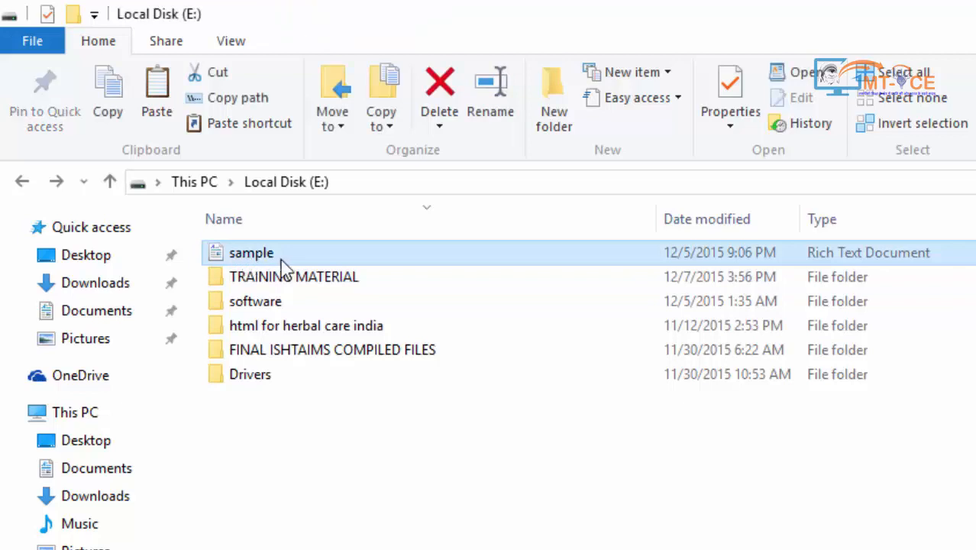
click(333, 120)
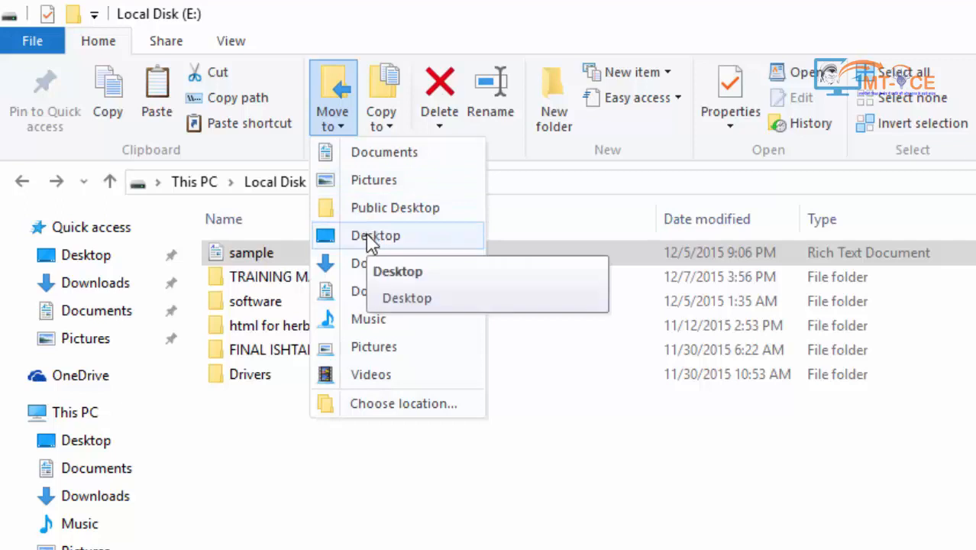
click(370, 406)
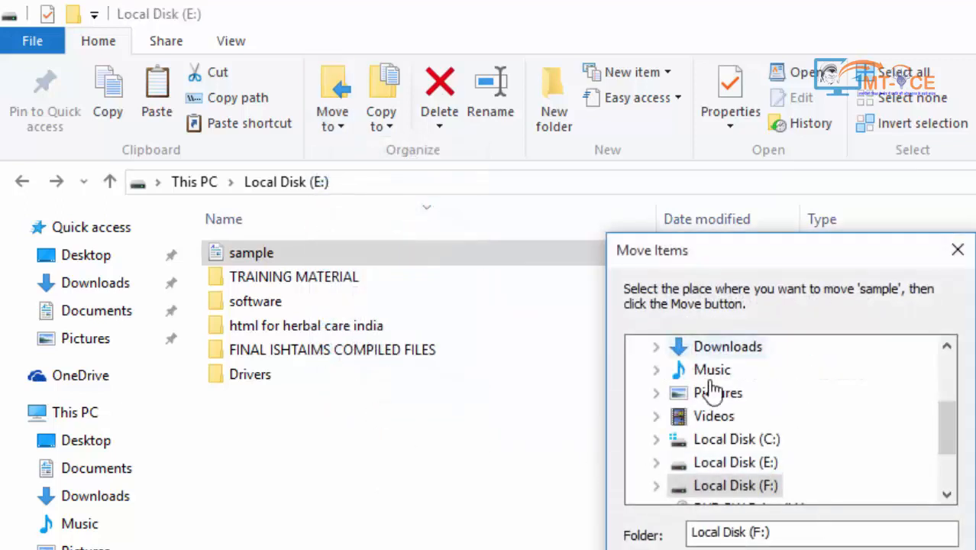
click(920, 548)
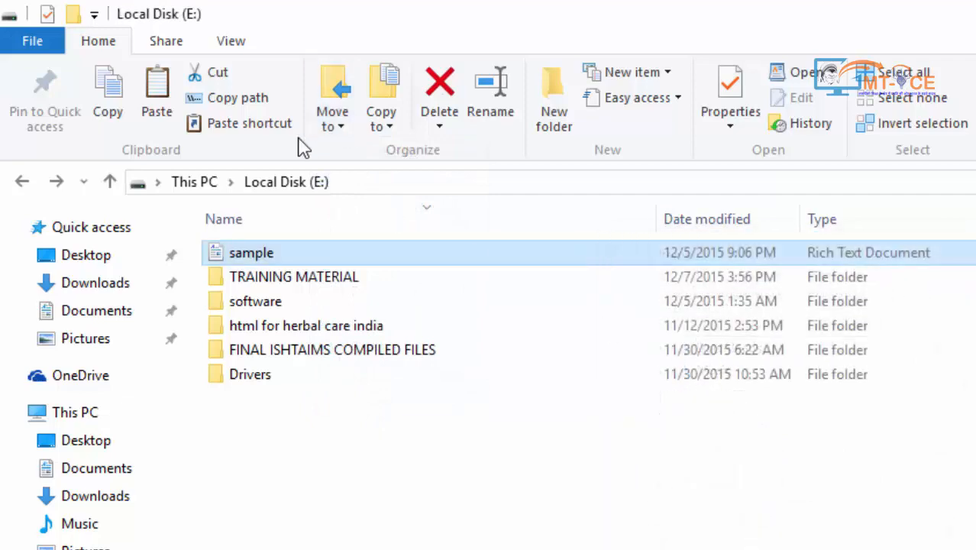
click(345, 126)
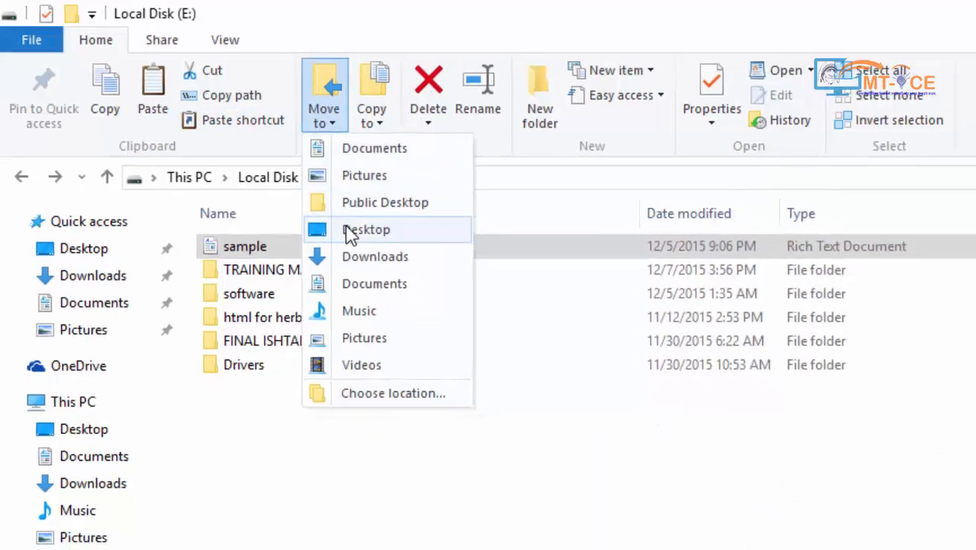
click(356, 230)
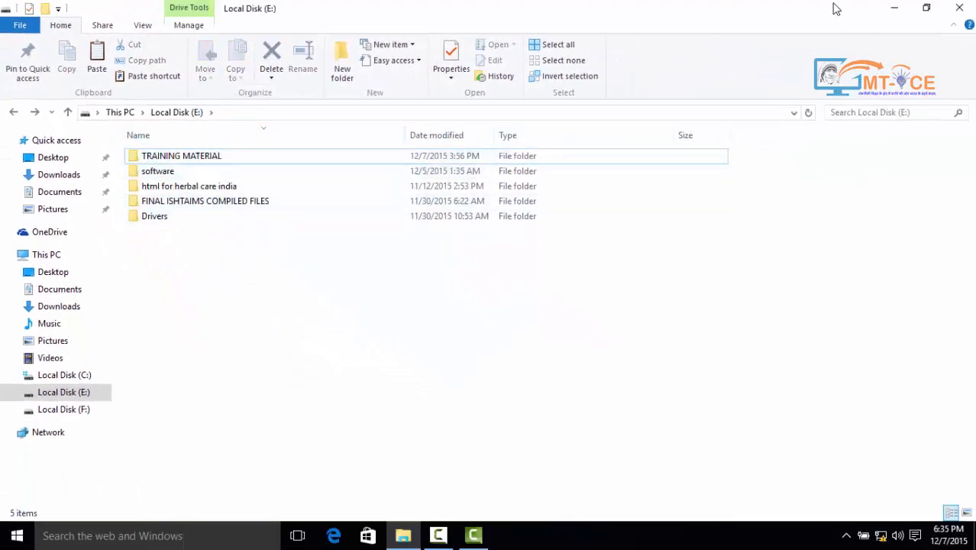
Check that sample is on the Desktop, then use Undo Move to return it to Local Disk (E:)
click(893, 13)
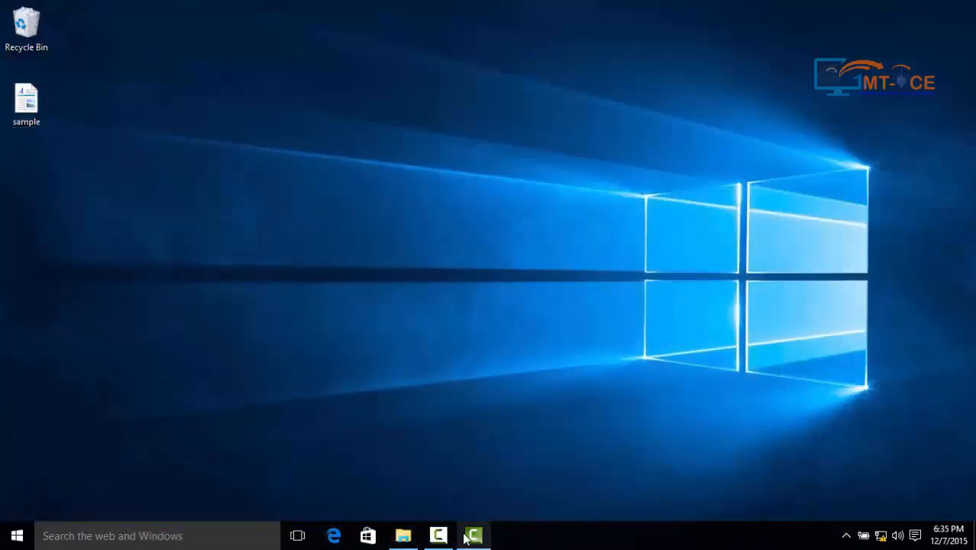
click(403, 535)
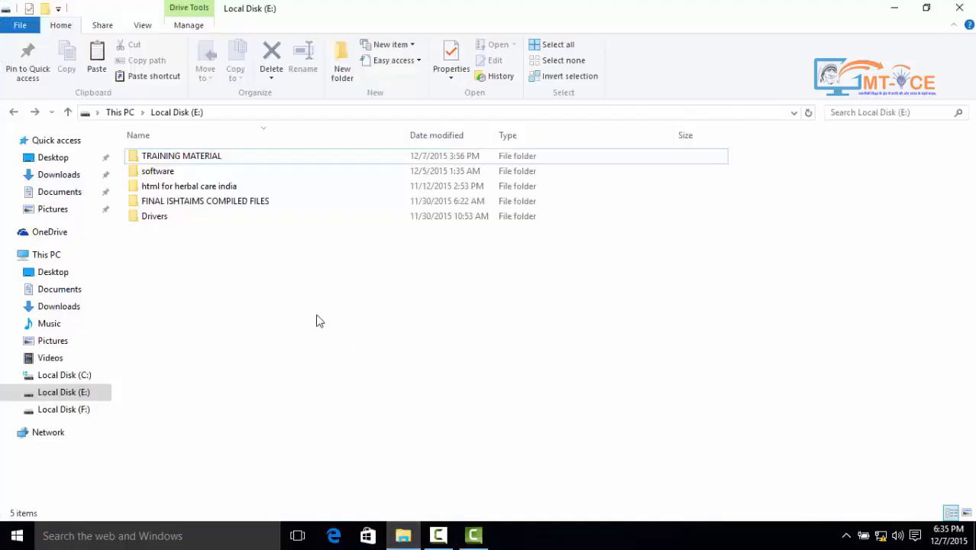
right_click(789, 281)
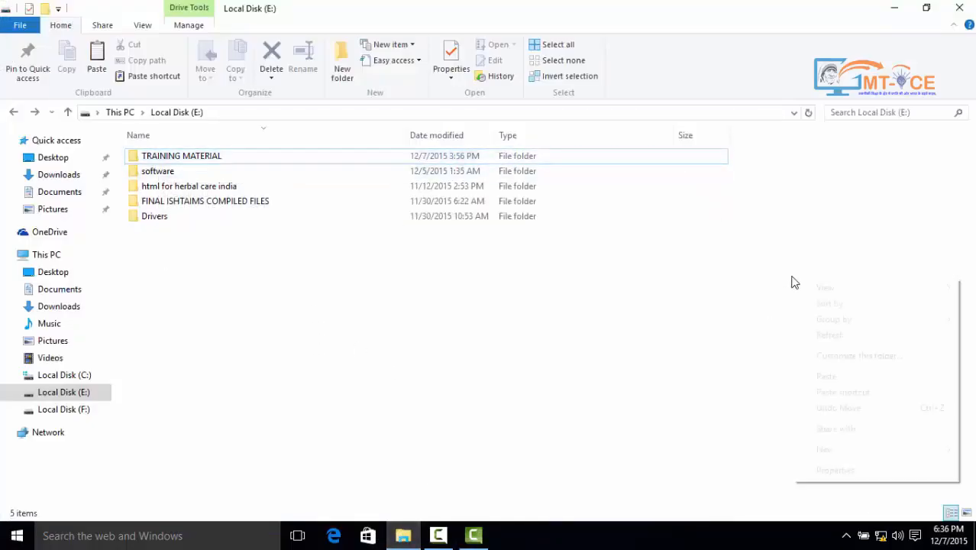
click(845, 412)
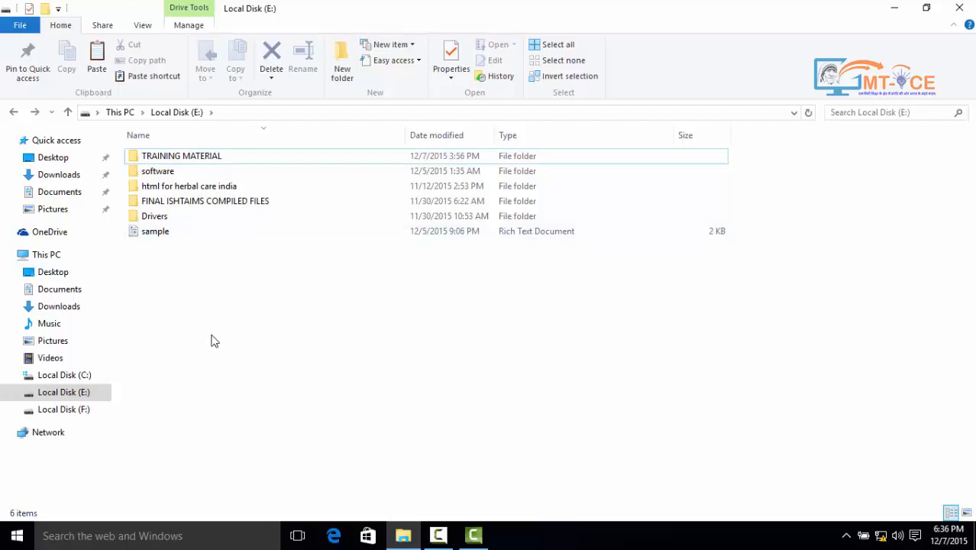
Select sample and open the Copy Items dialog through Copy to > Choose location
click(172, 235)
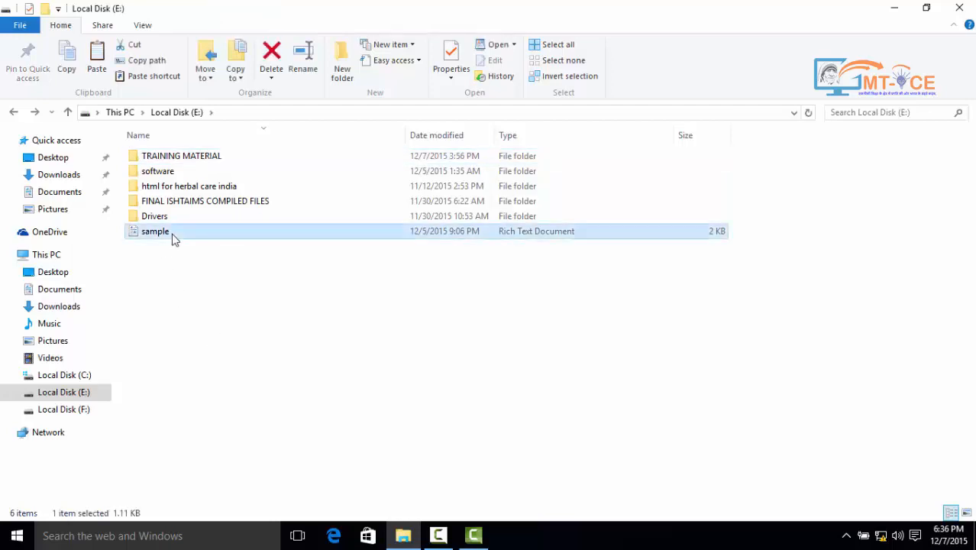
click(236, 76)
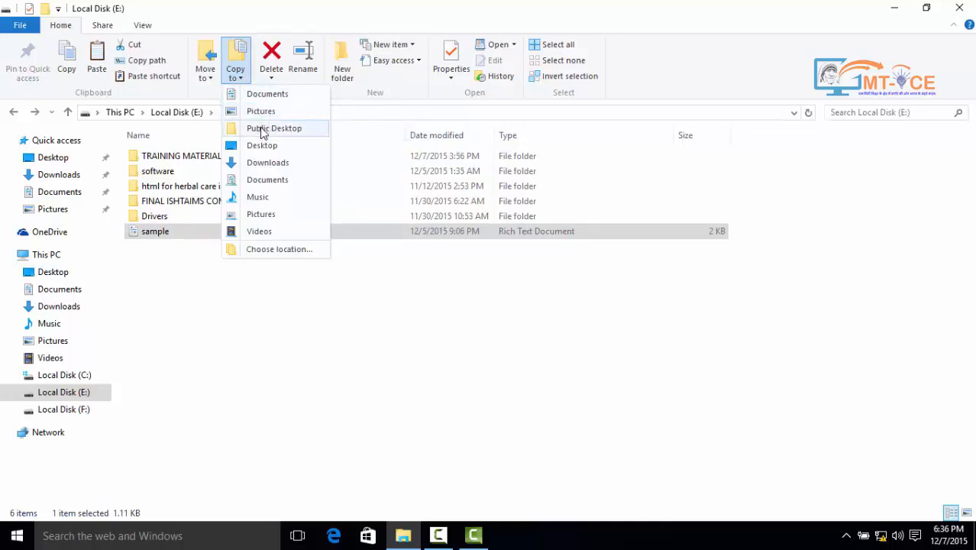
click(283, 253)
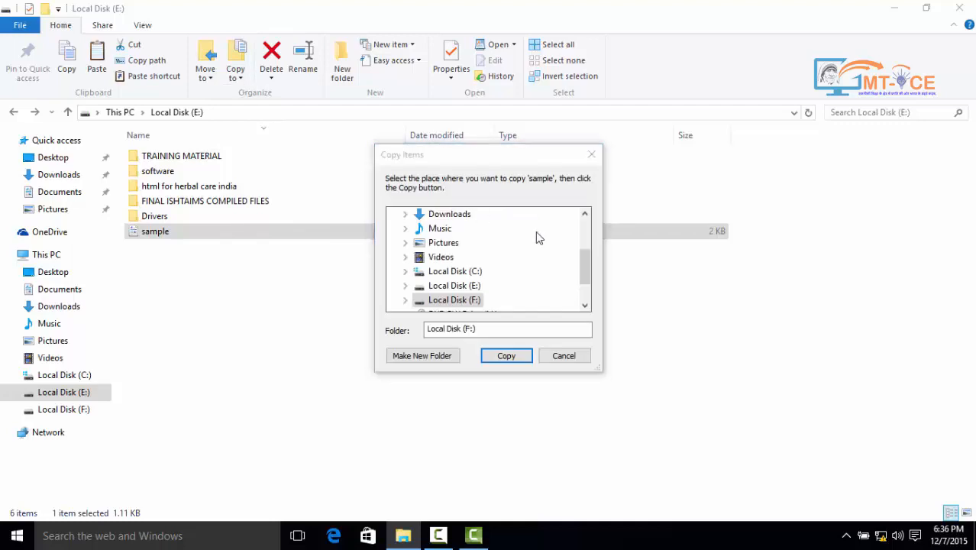
Make a NEW FILES folder under Documents and copy sample into it
drag(588, 261, 588, 229)
click(457, 245)
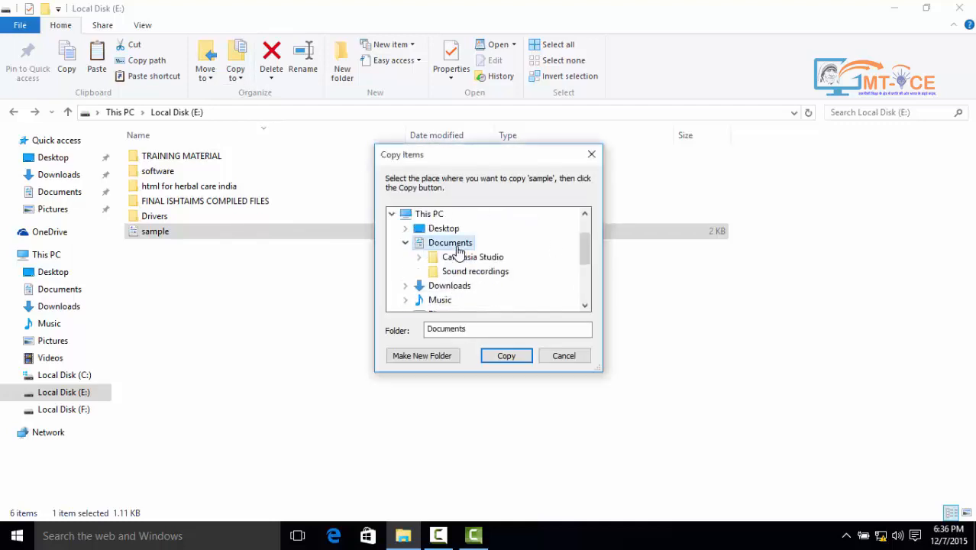
click(432, 357)
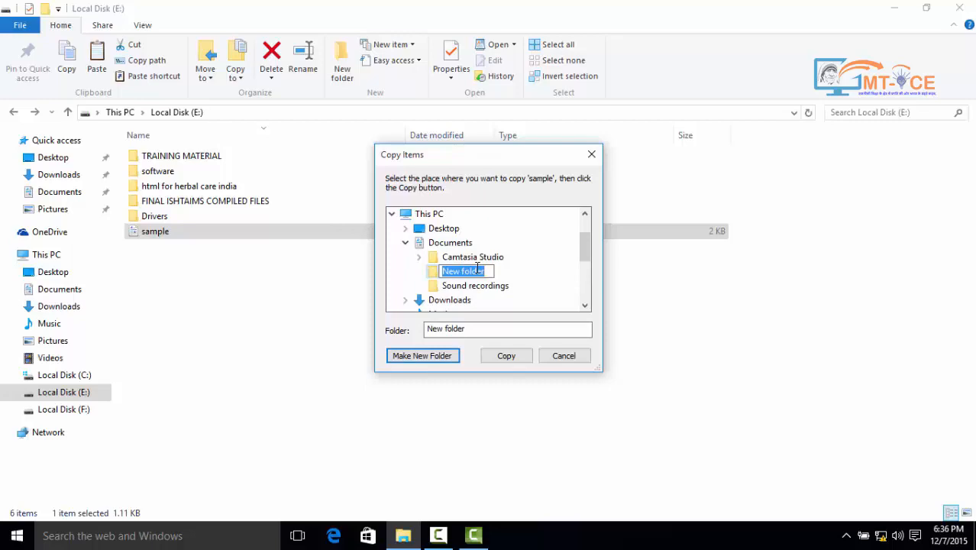
text(NEW)
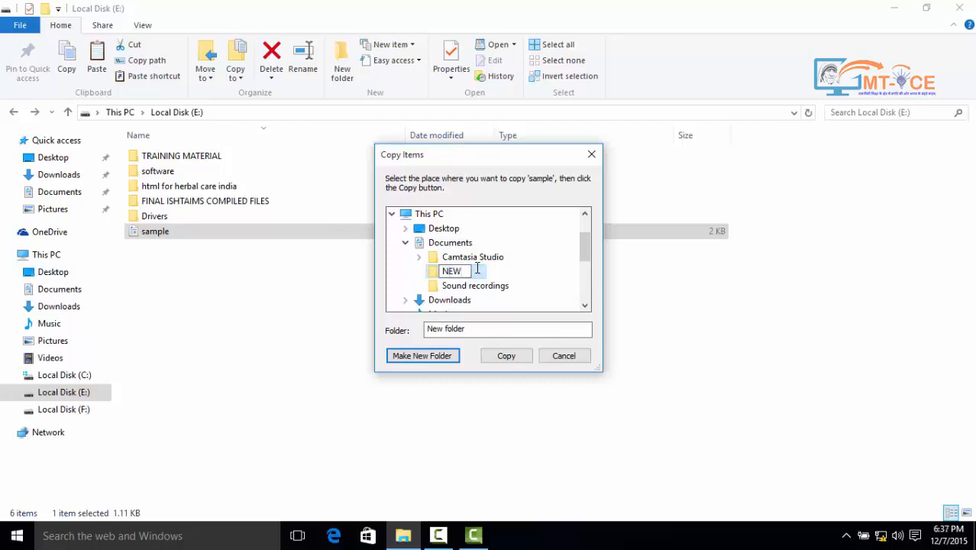
text( FIL)
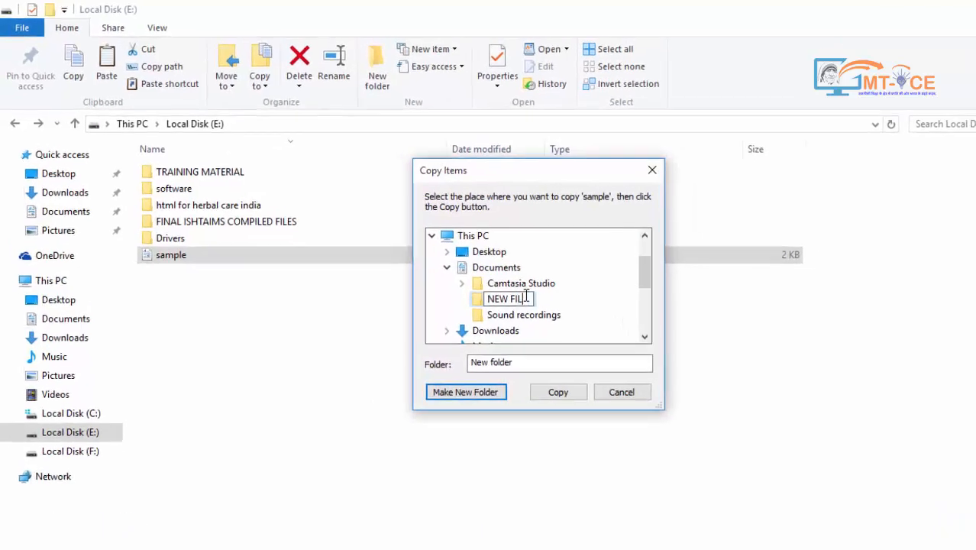
text(ES)
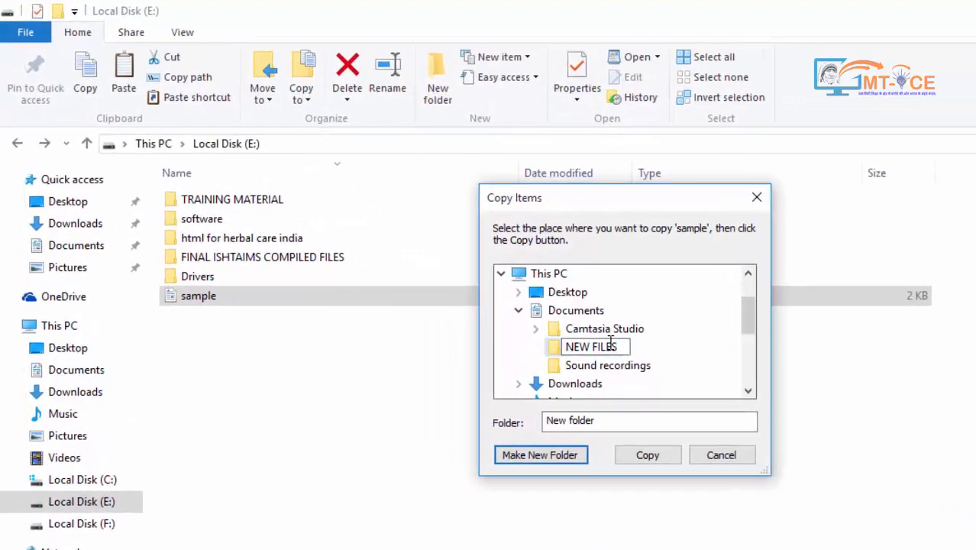
key(Escape)
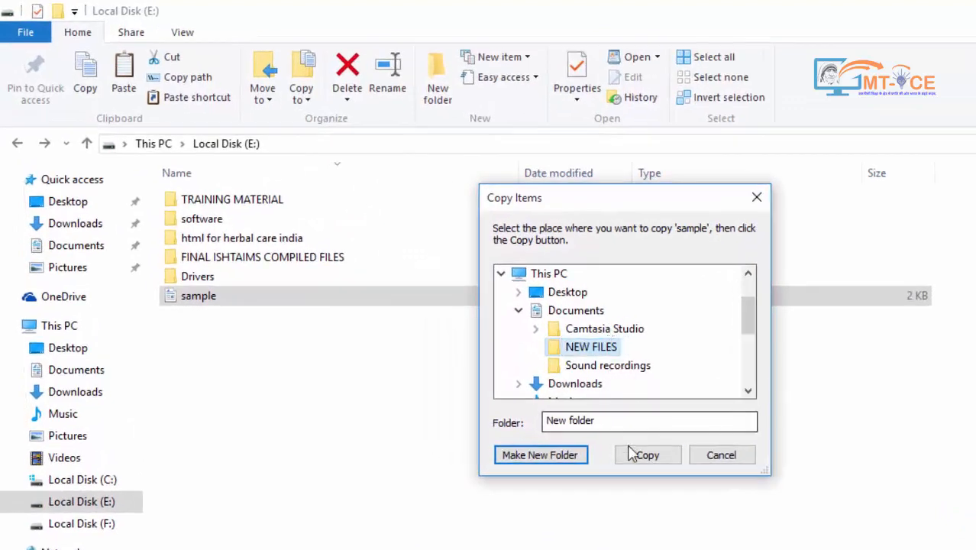
click(630, 458)
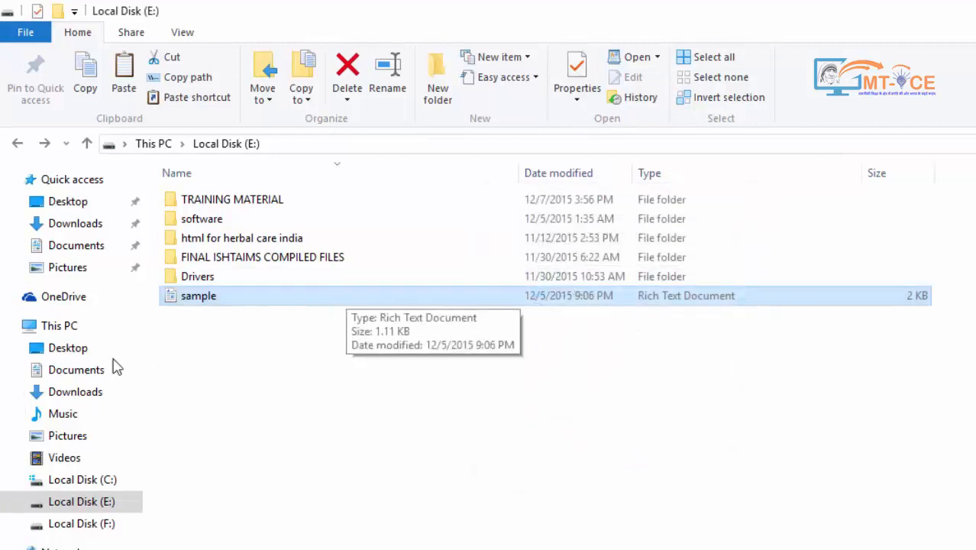
Open Documents > NEW FILES and select the copied sample file
click(76, 248)
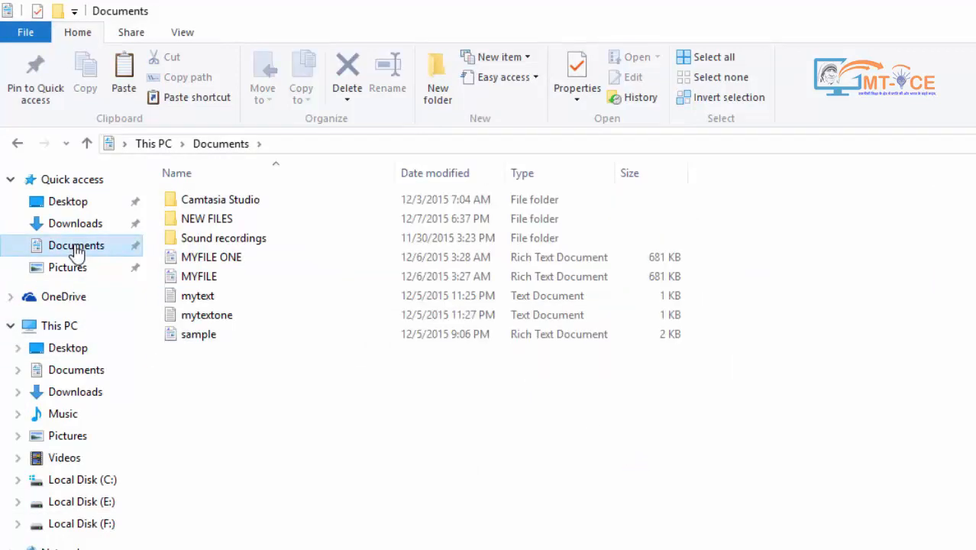
double_click(185, 219)
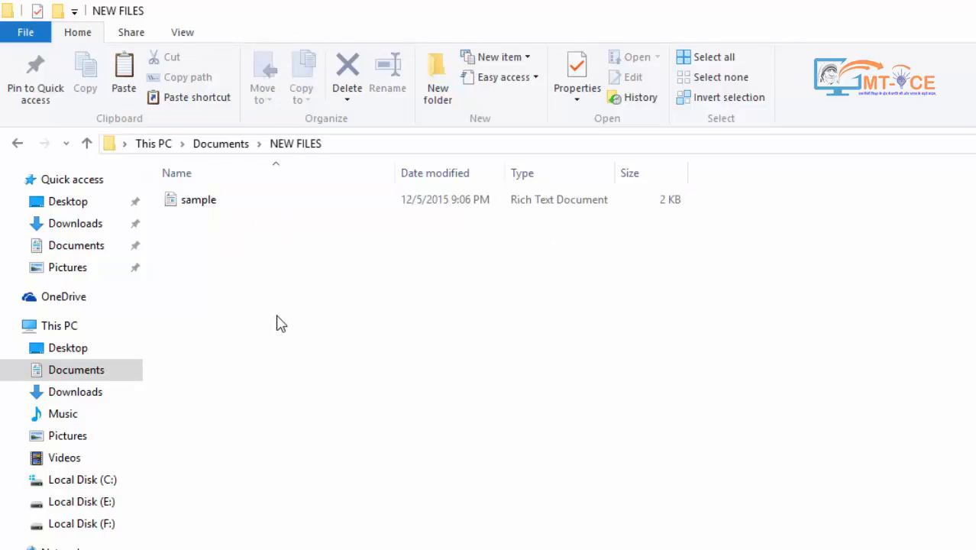
click(200, 204)
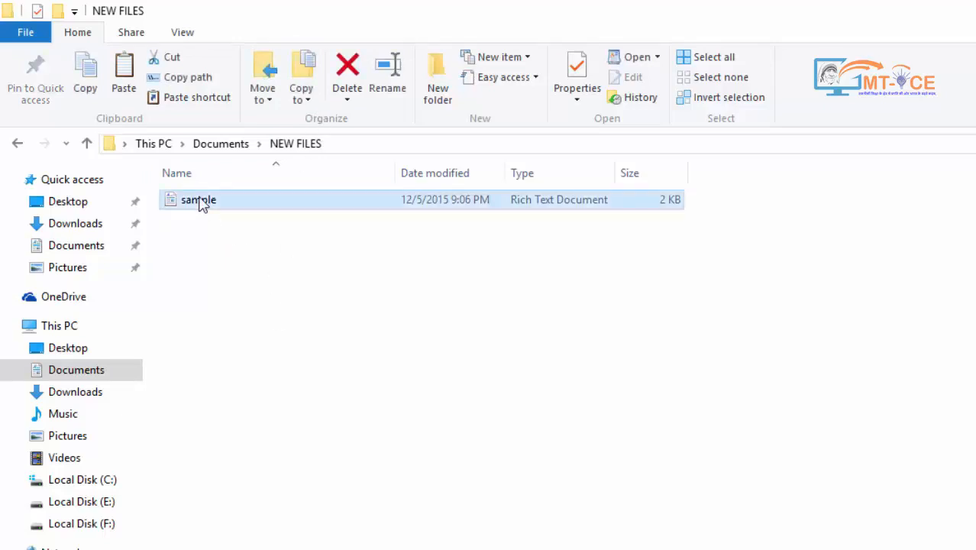
Delete the sample copy from NEW FILES, return to Local Disk (E:), and minimize Explorer
click(360, 67)
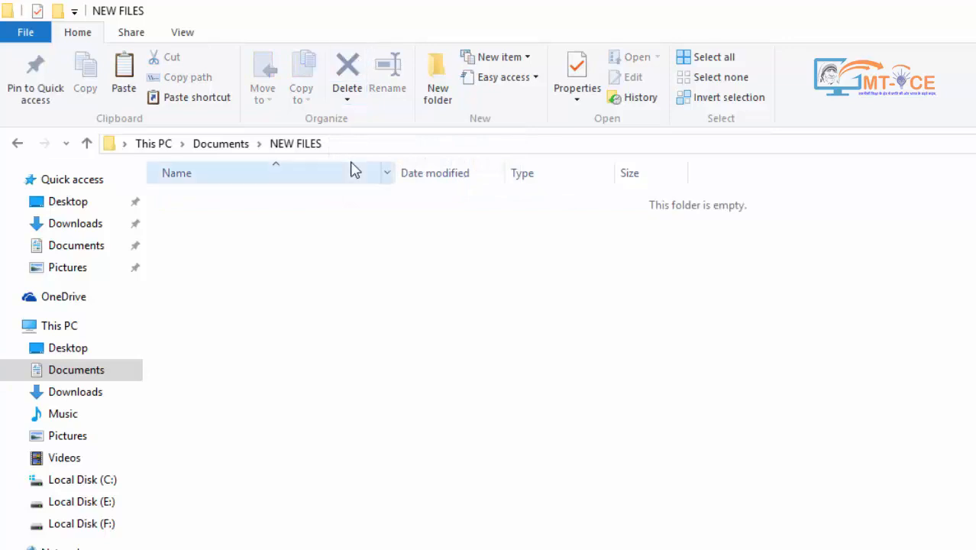
click(81, 501)
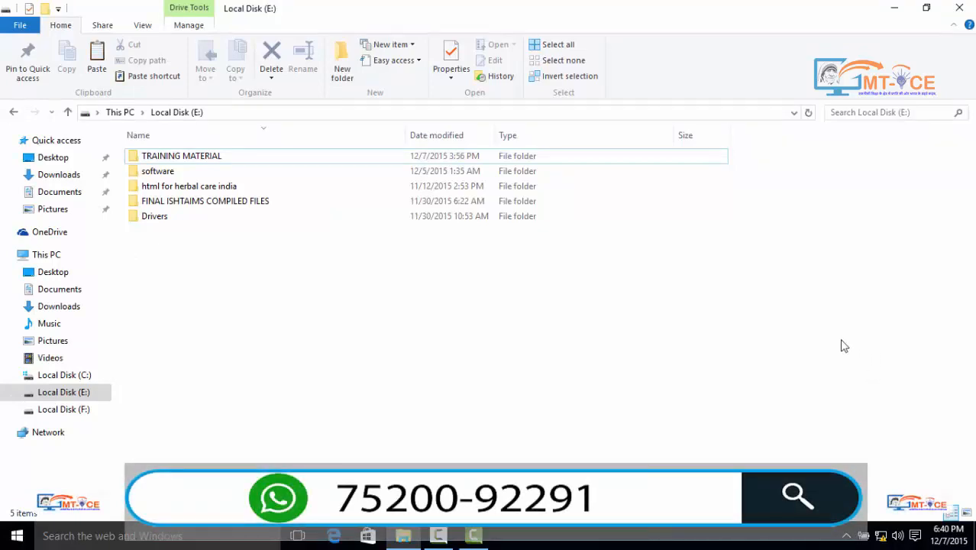
click(893, 8)
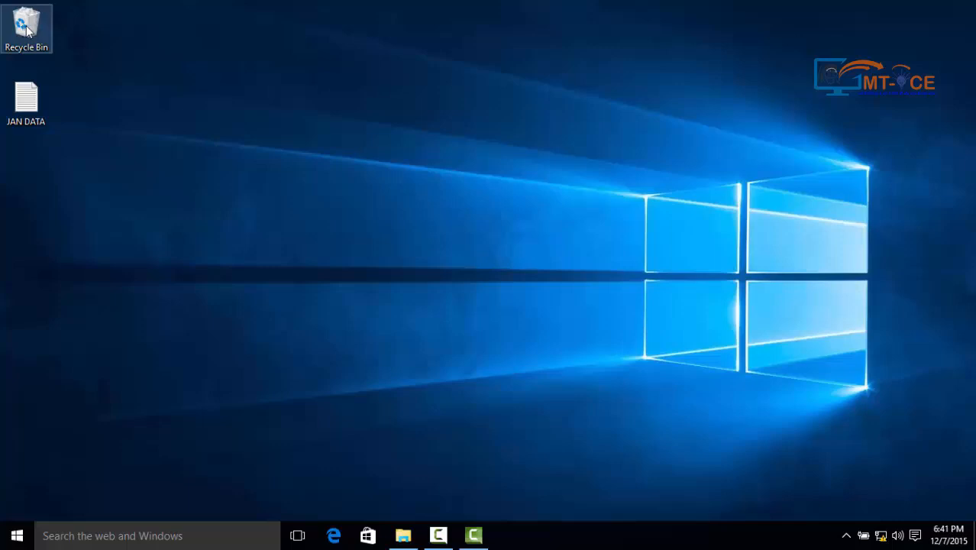
Open the desktop Recycle Bin, restore the deleted sample file, and close the window
double_click(27, 29)
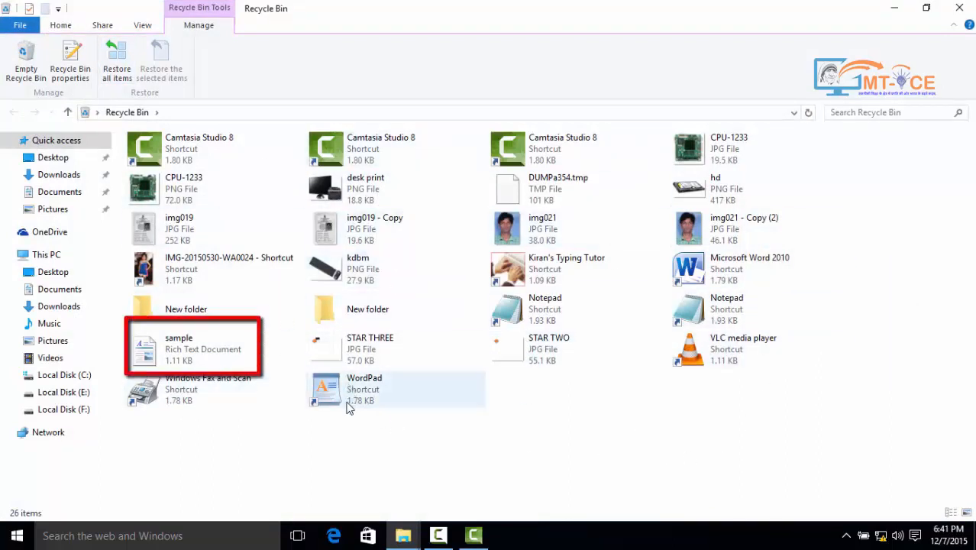
click(174, 353)
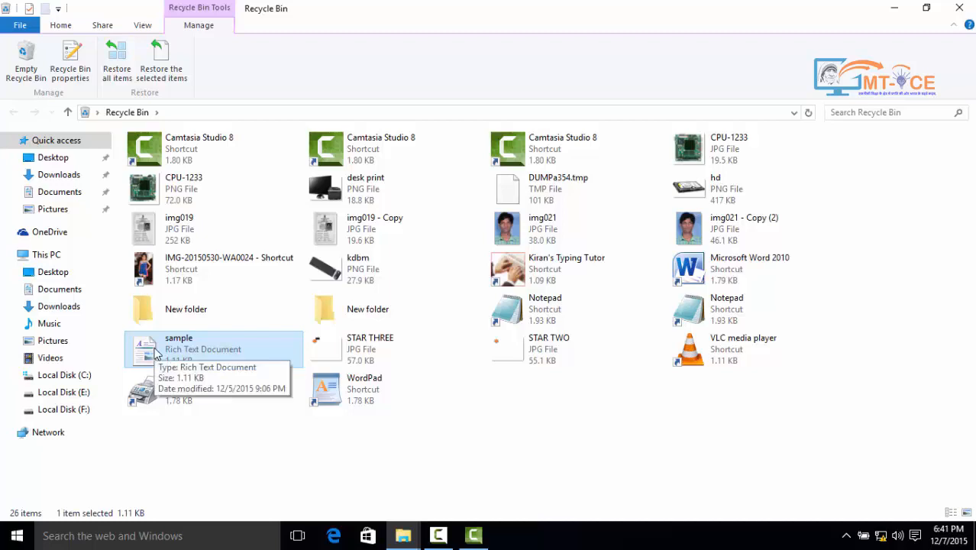
right_click(156, 349)
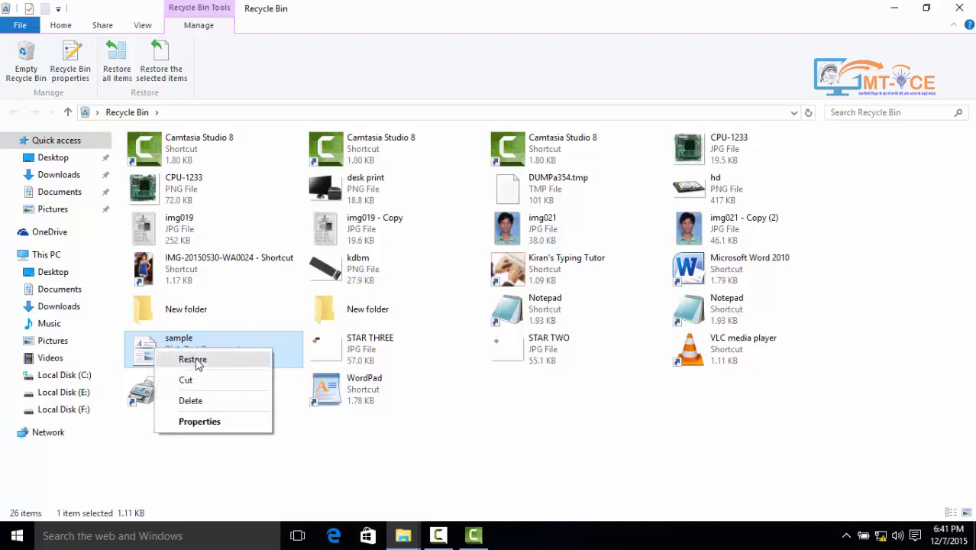
click(193, 360)
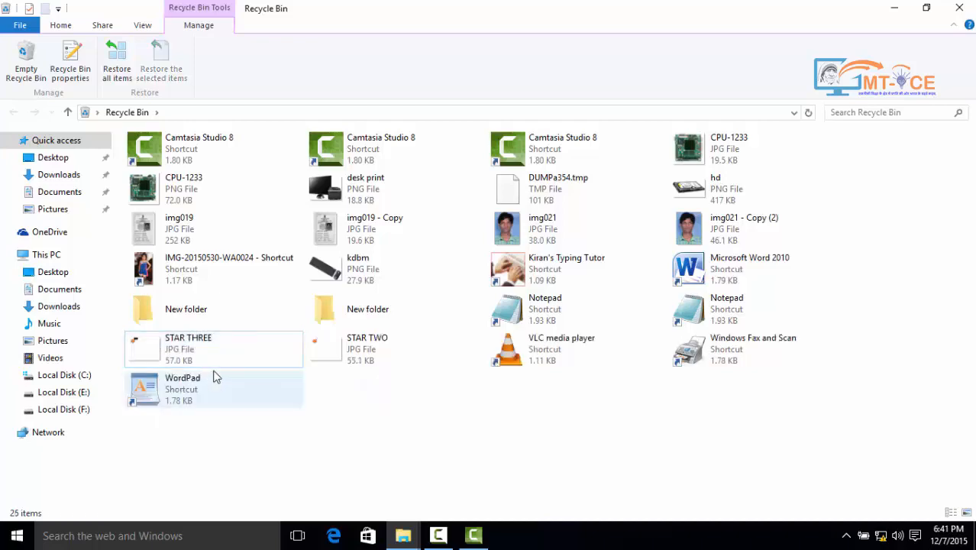
click(959, 6)
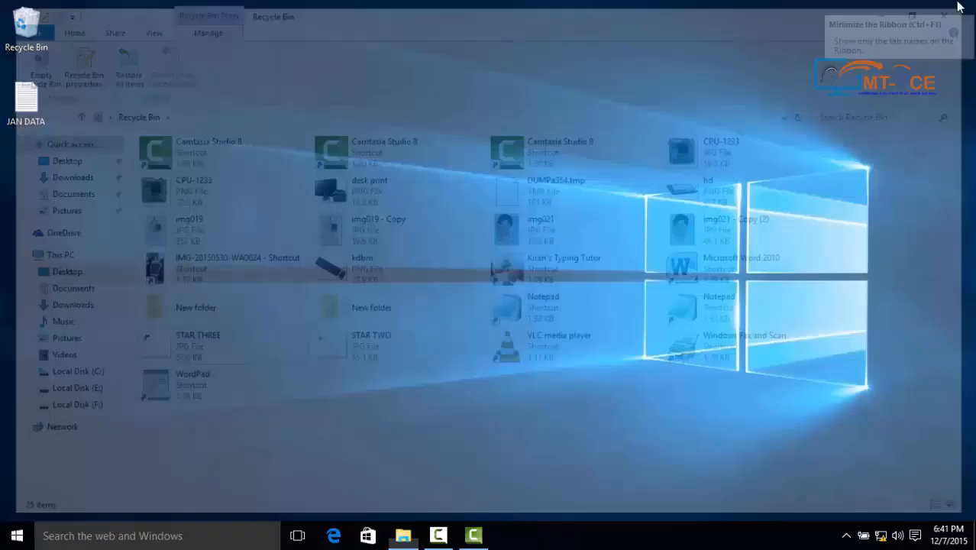
Reopen Explorer on Local Disk (E:), select sample, and open the Delete dropdown
click(402, 535)
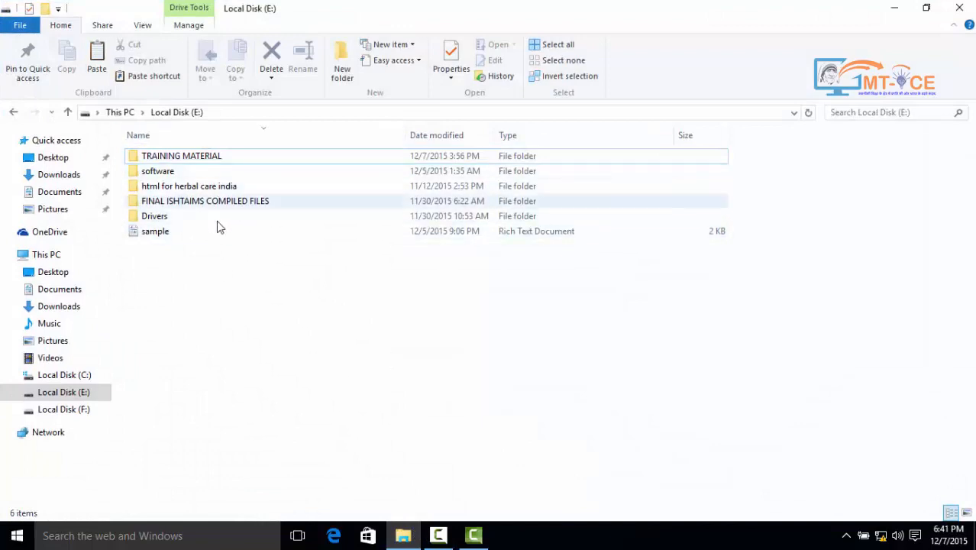
mouse_move(162, 237)
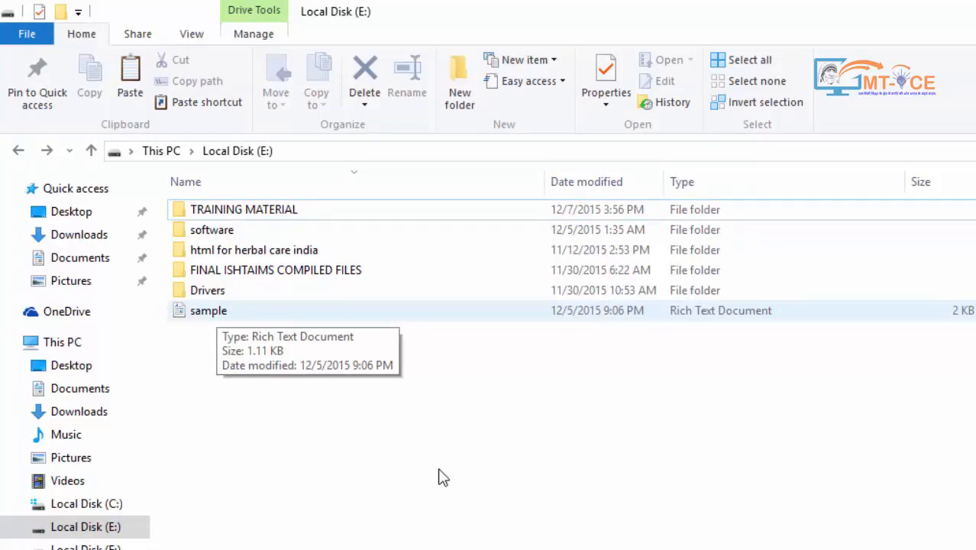
click(208, 311)
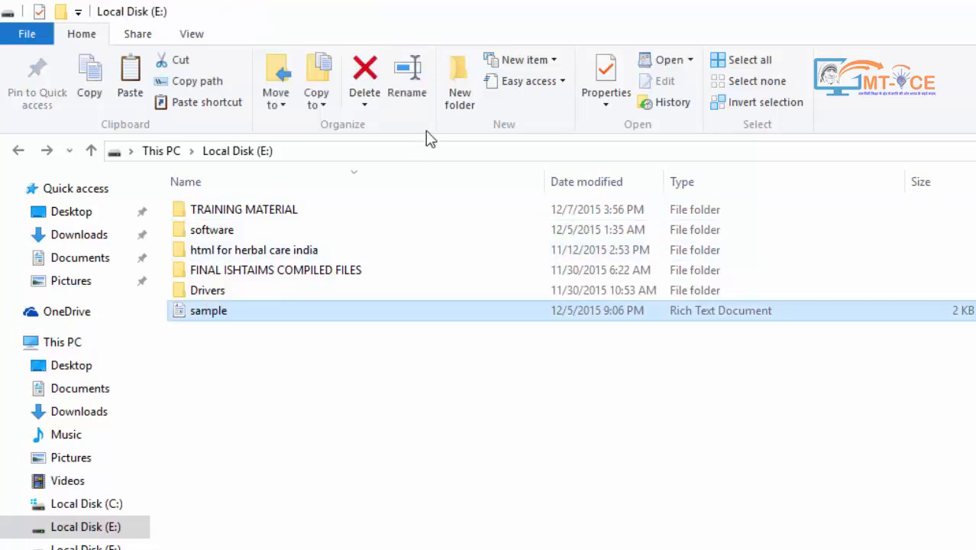
click(367, 104)
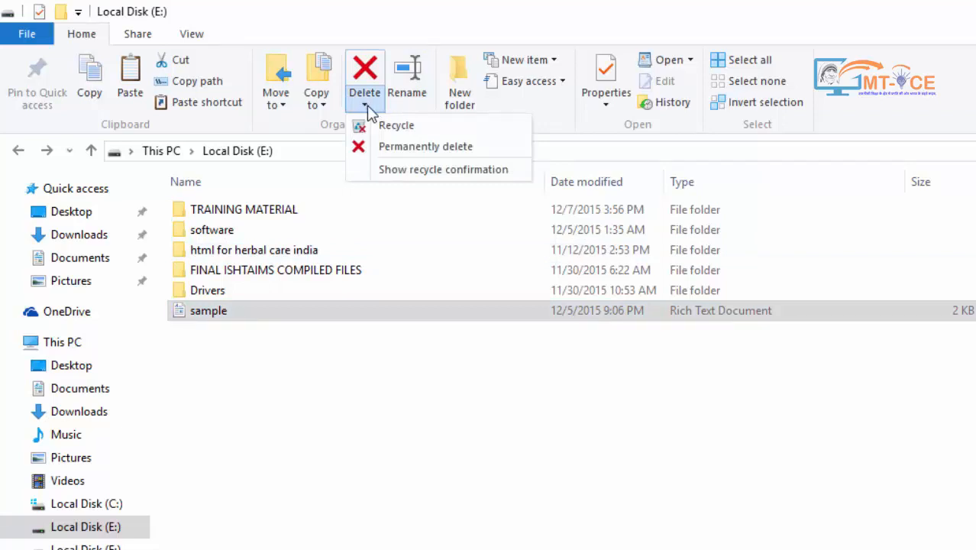
Choose Permanently delete for sample, confirm with Yes, and show the desktop
click(366, 109)
click(369, 111)
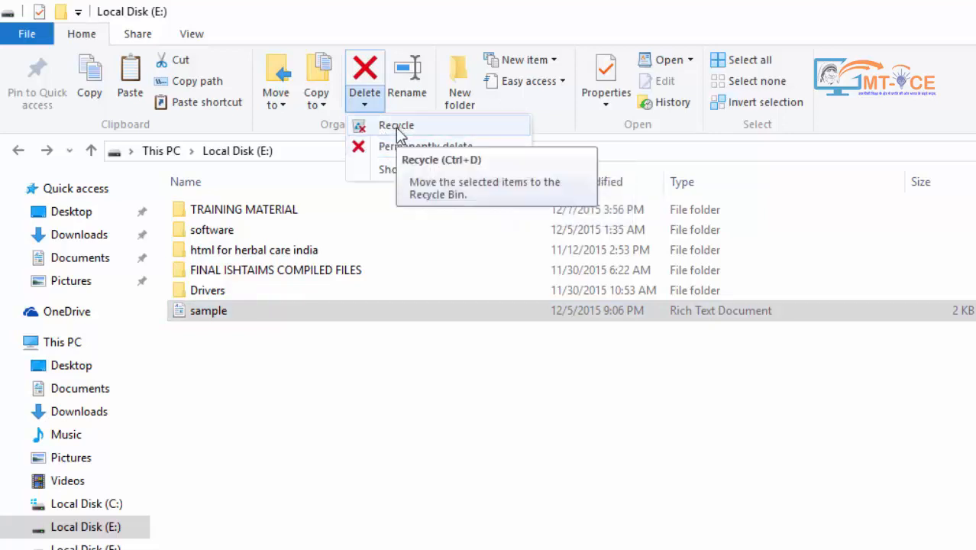
click(437, 148)
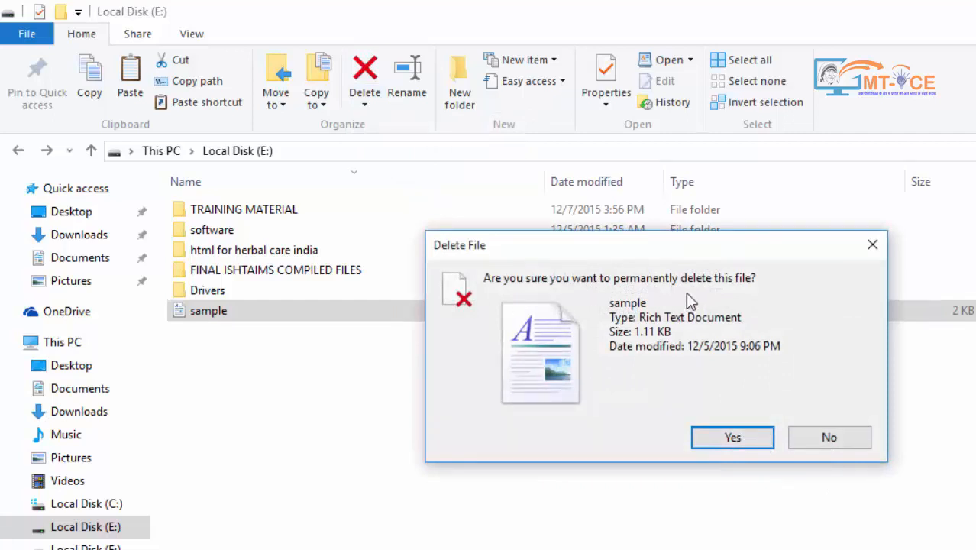
click(729, 437)
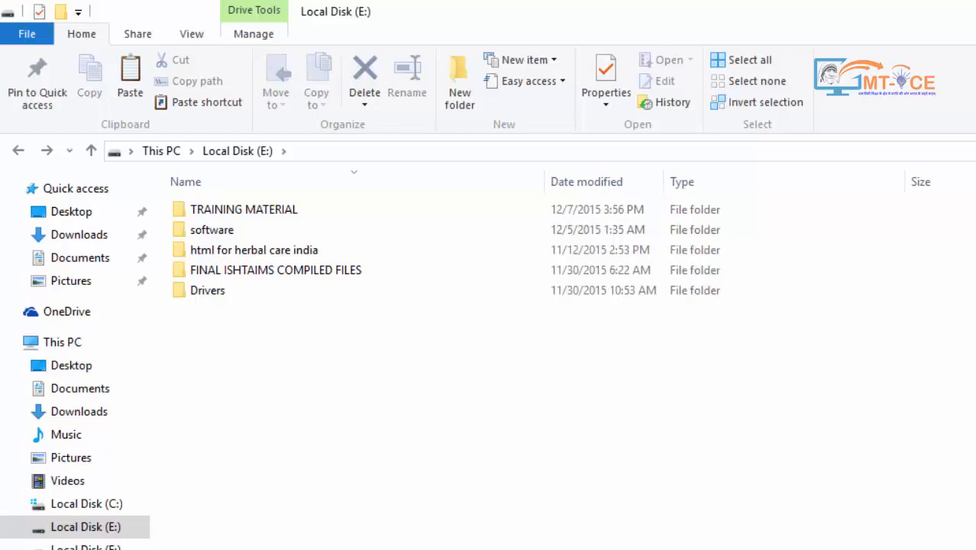
key(super+d)
Check the Recycle Bin for sample, dismiss the Delete options, and open Documents from Quick access
double_click(47, 36)
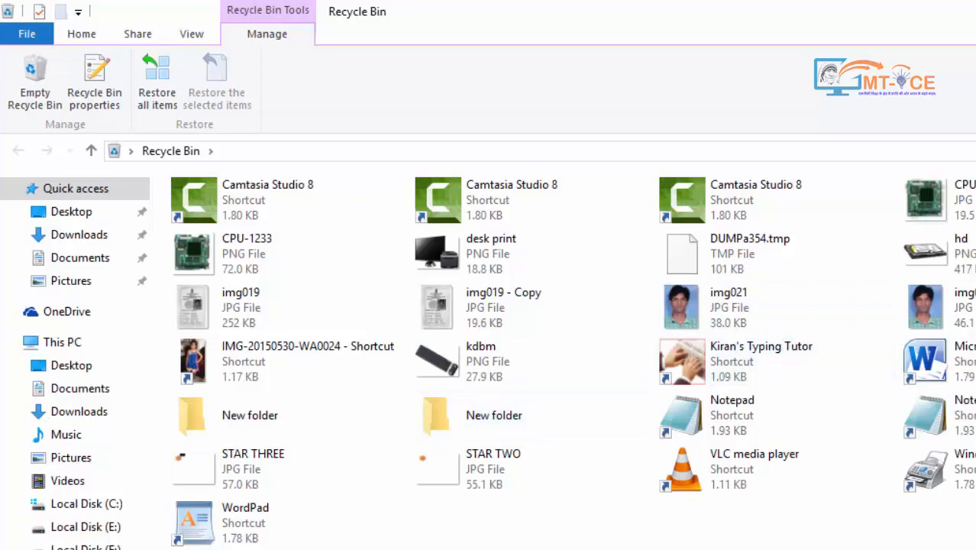
key(super+d)
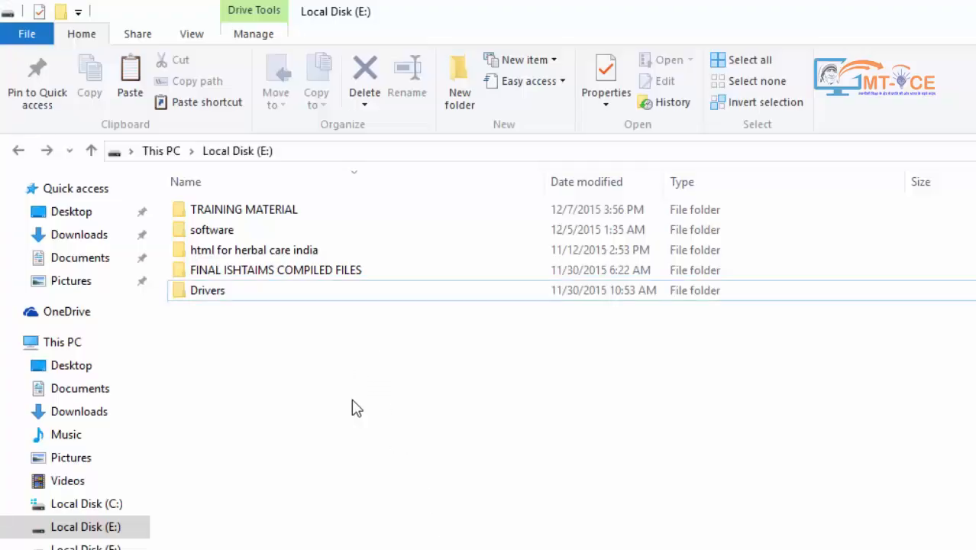
click(365, 105)
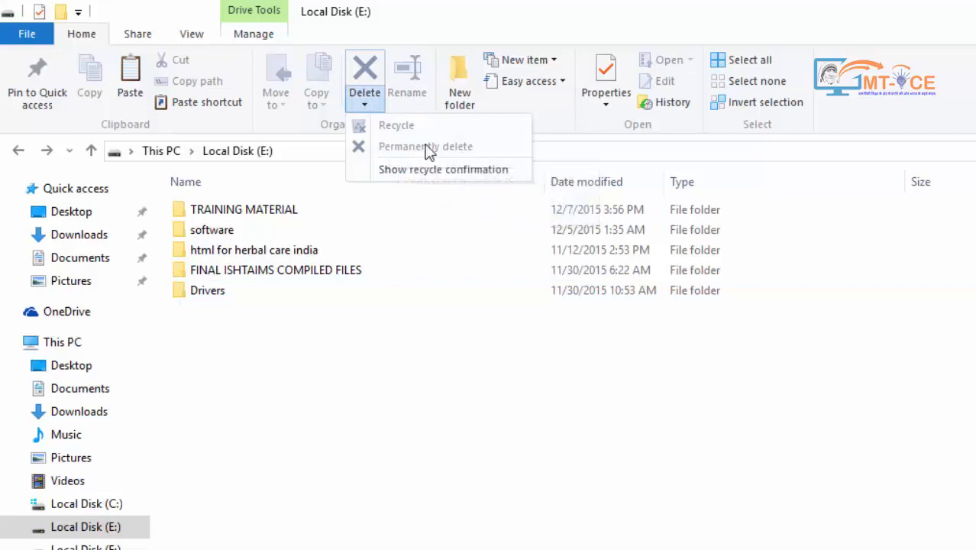
click(439, 394)
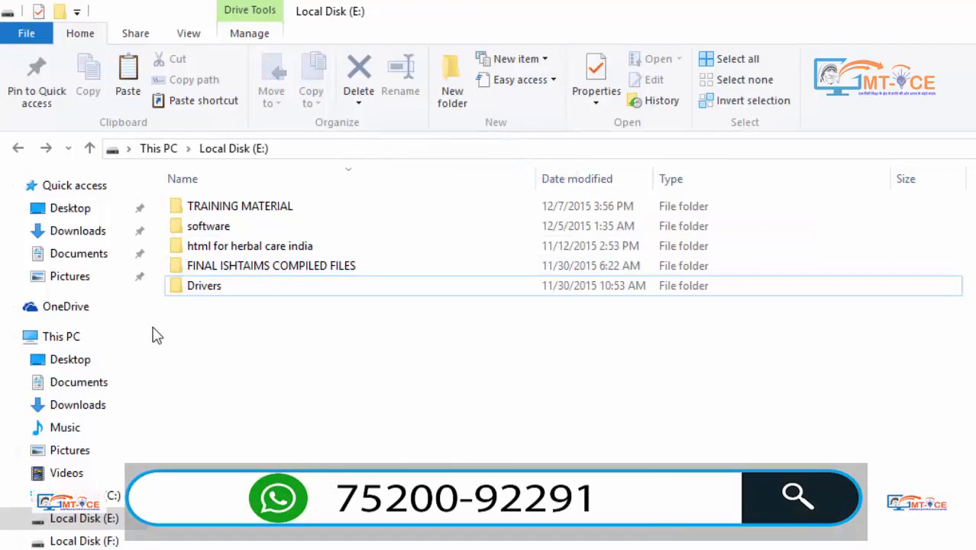
click(105, 257)
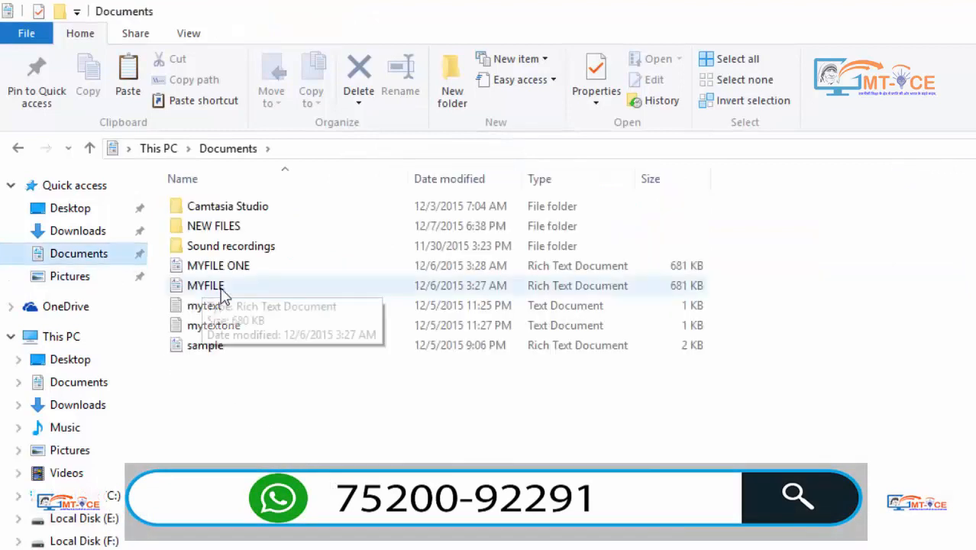
Rename the MYFILE document to JAN DATA FILE using F2
click(223, 289)
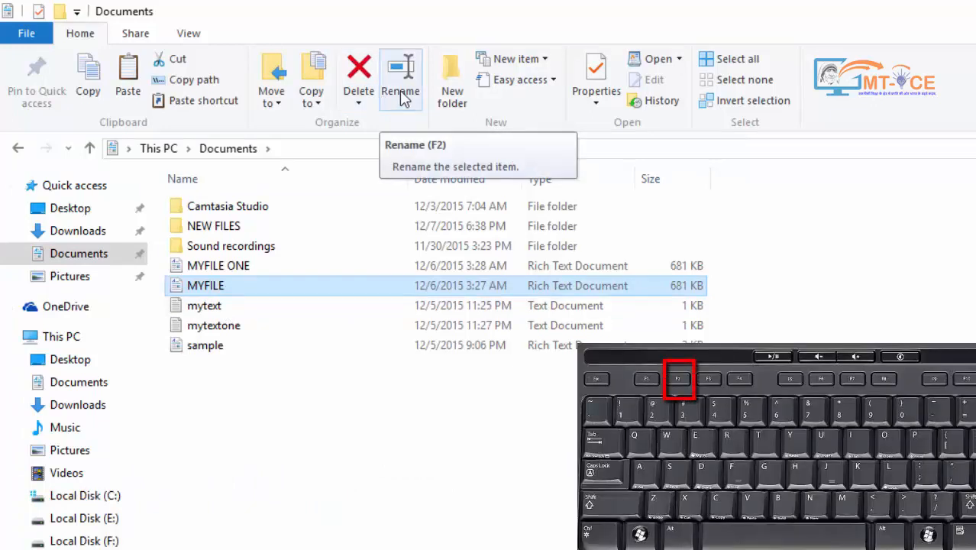
key(F2)
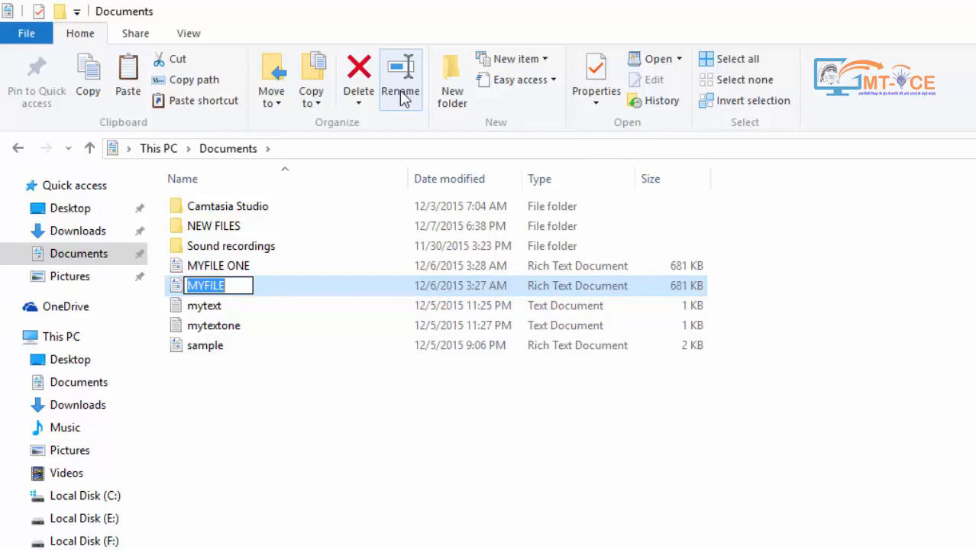
text(JAN)
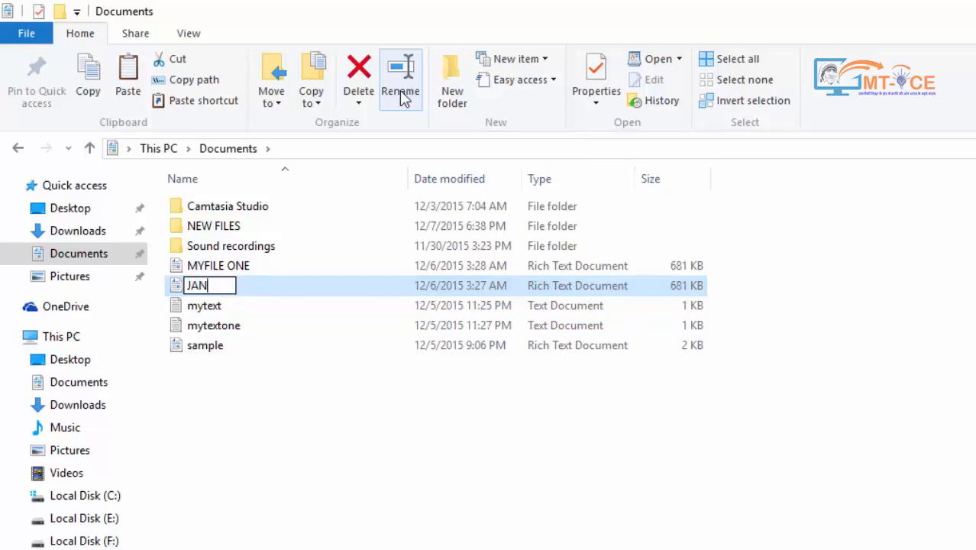
text( DATA )
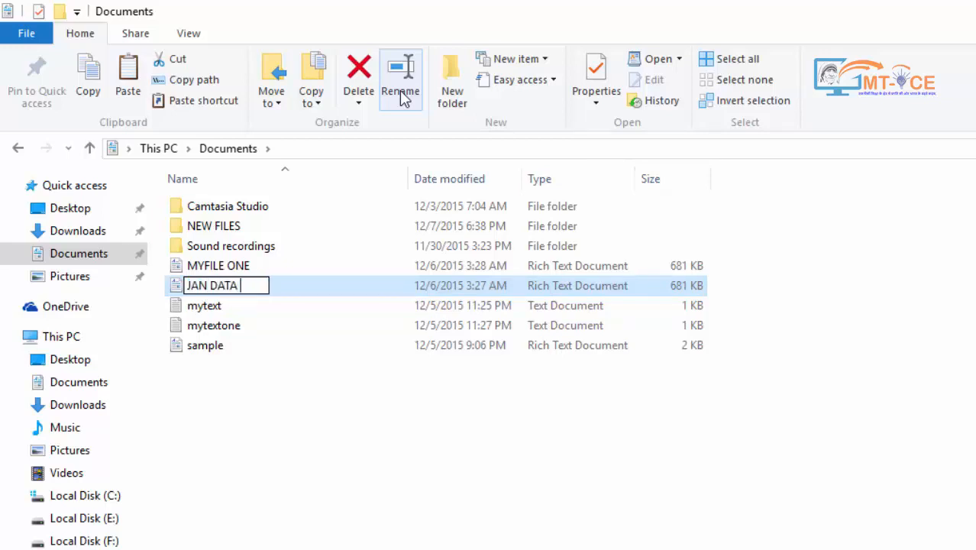
text(FILE)
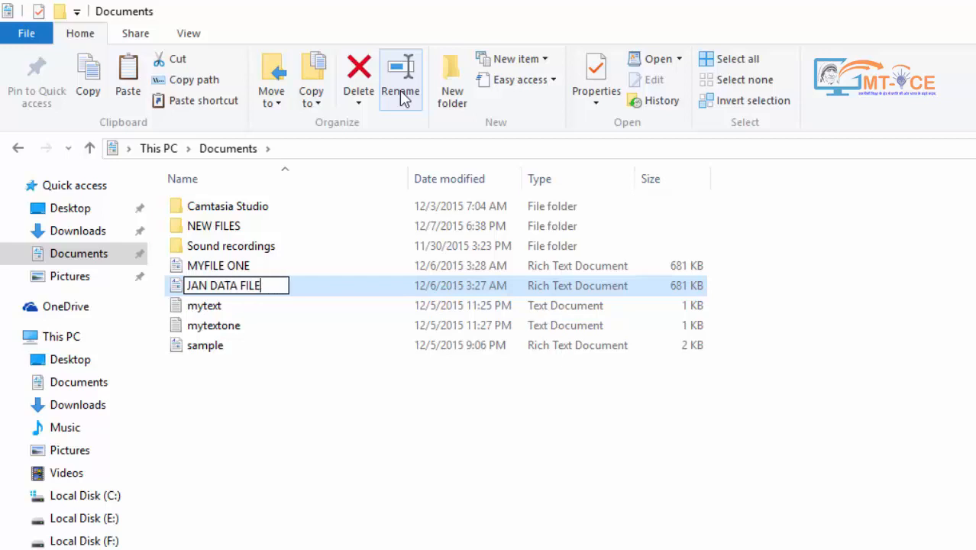
key(Return)
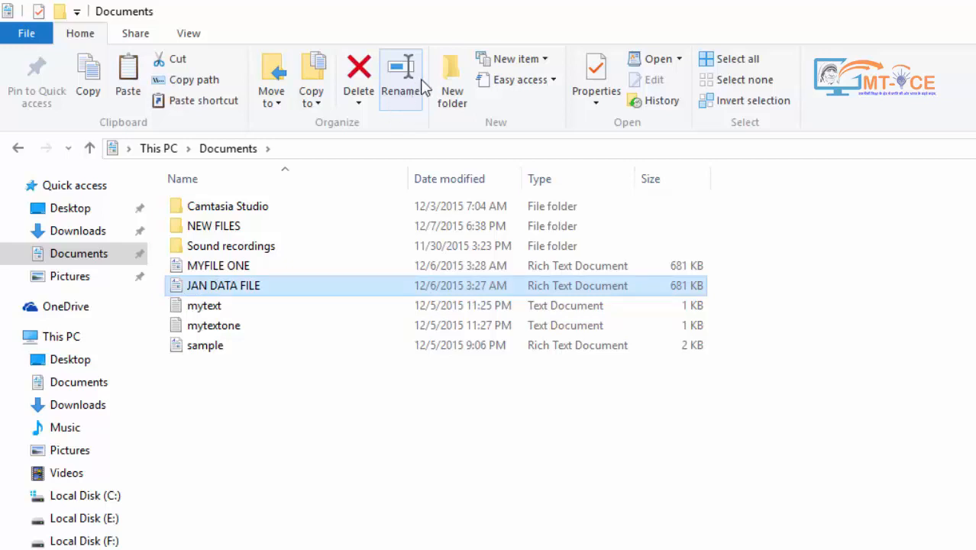
Deselect the renamed file, switch to Local Disk (E:) and add a New folder there
click(359, 475)
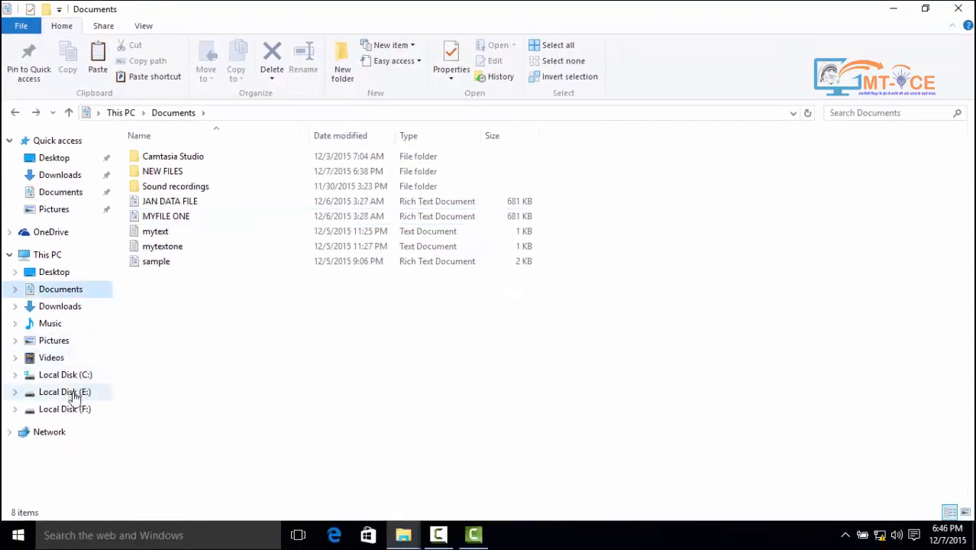
click(65, 392)
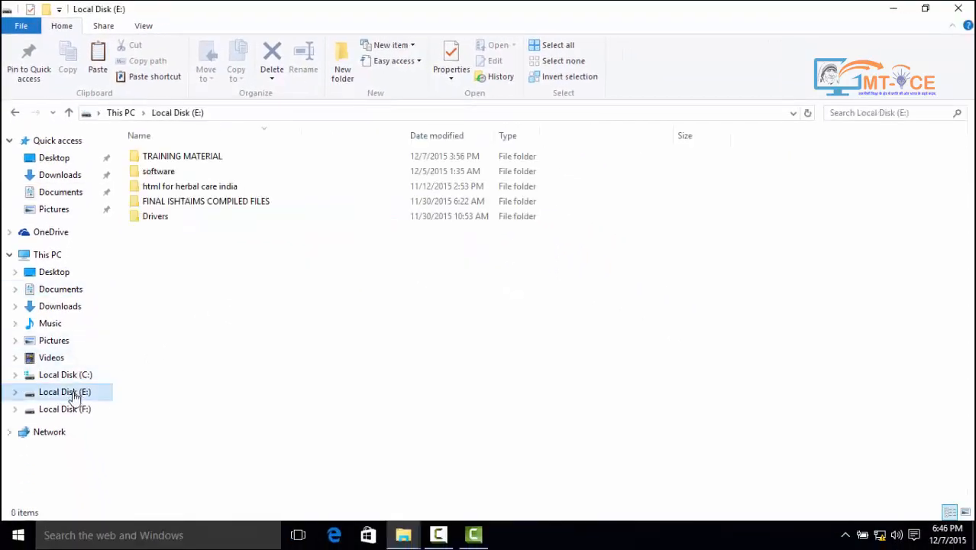
click(342, 67)
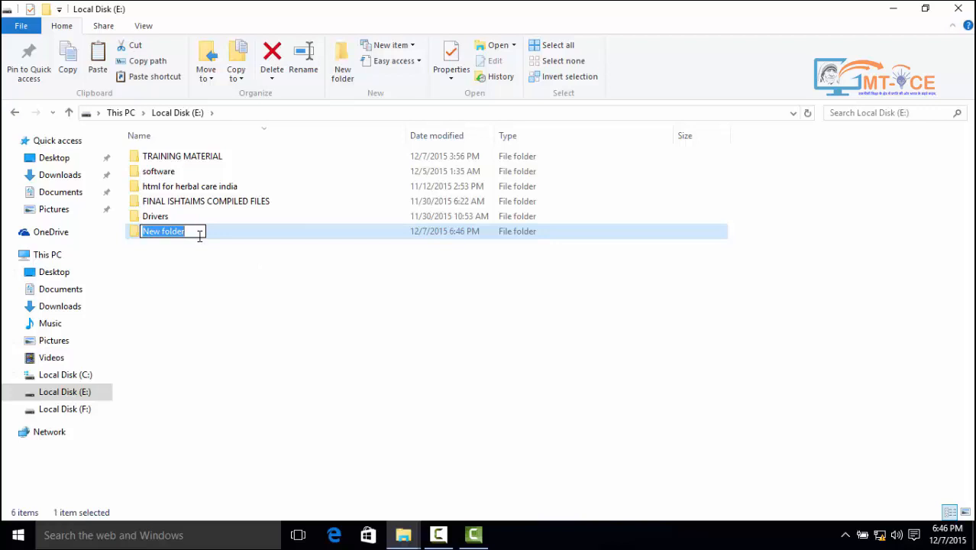
Name the new folder IMP DATA, deselect it, and show the New item options
text(I)
key(BackSpace)
text(IMP)
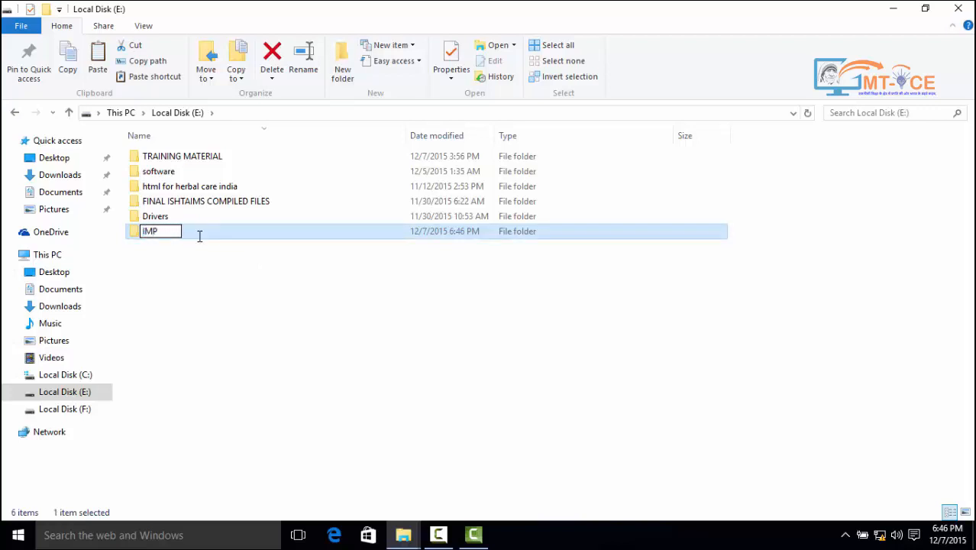
text( DATA)
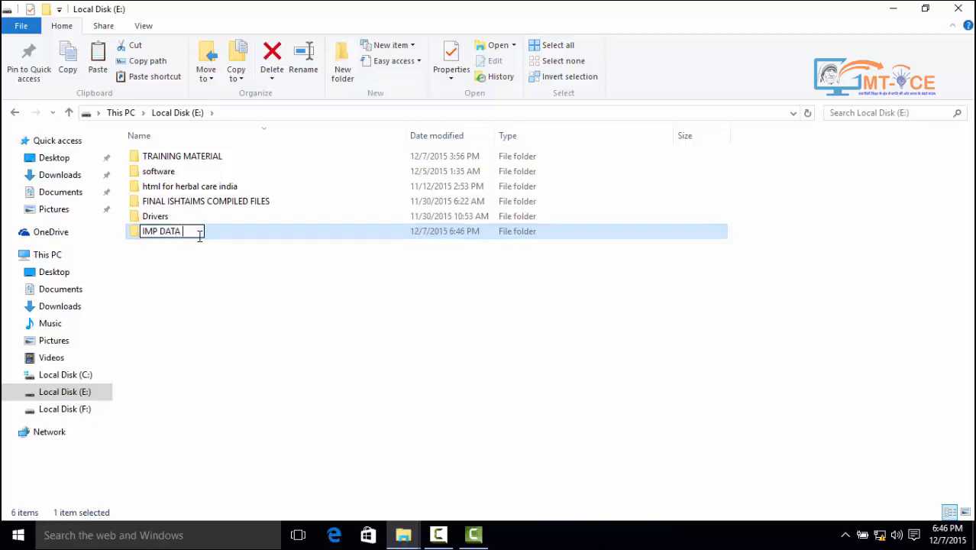
key(Return)
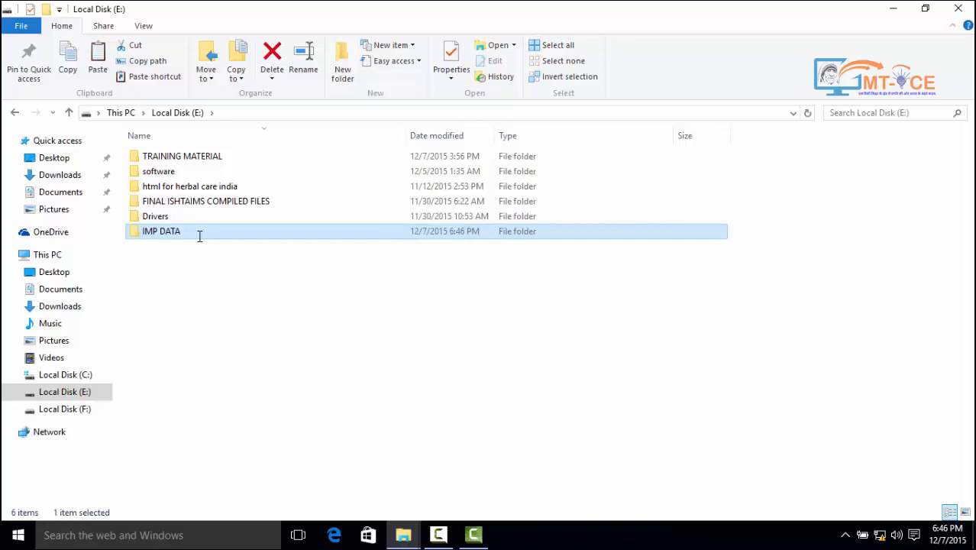
click(227, 294)
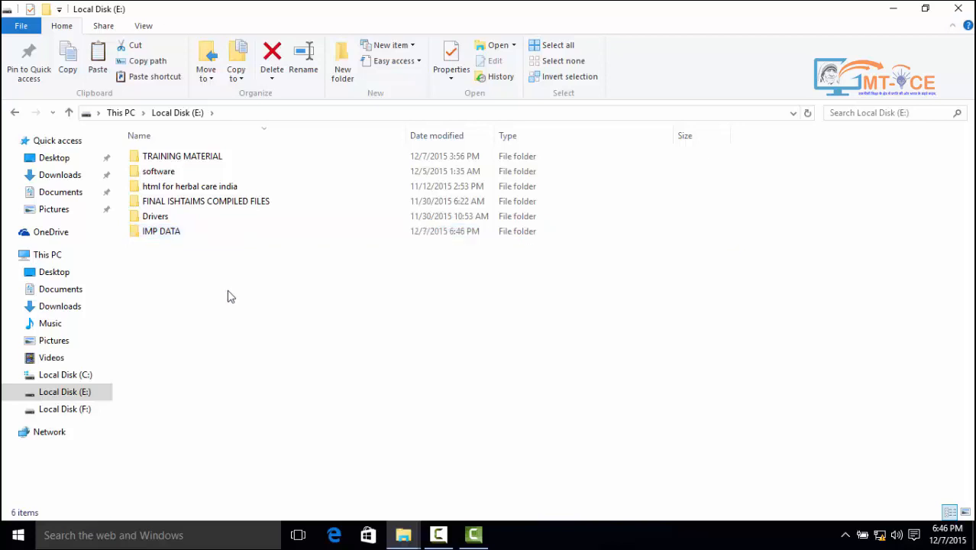
click(411, 46)
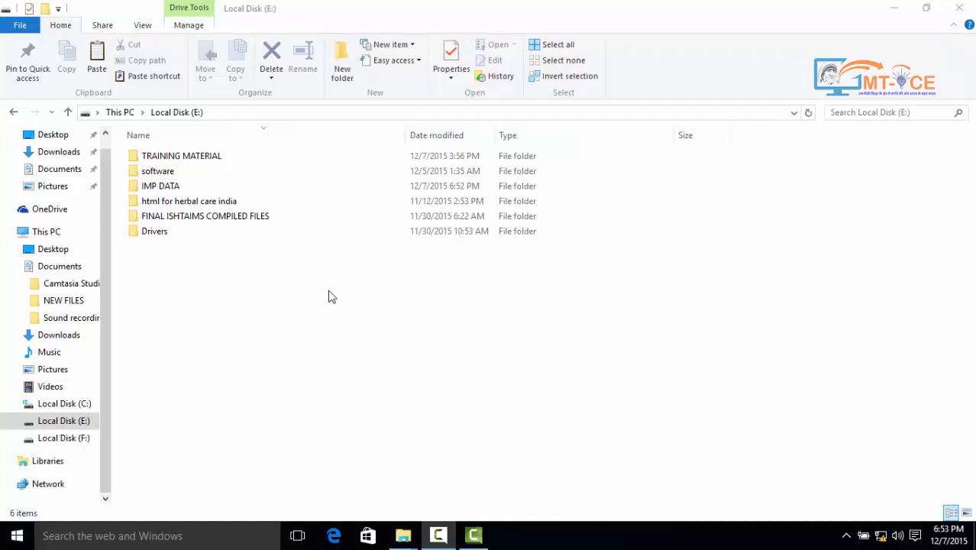
Include the IMP DATA folder in the Documents library via Easy access
click(165, 191)
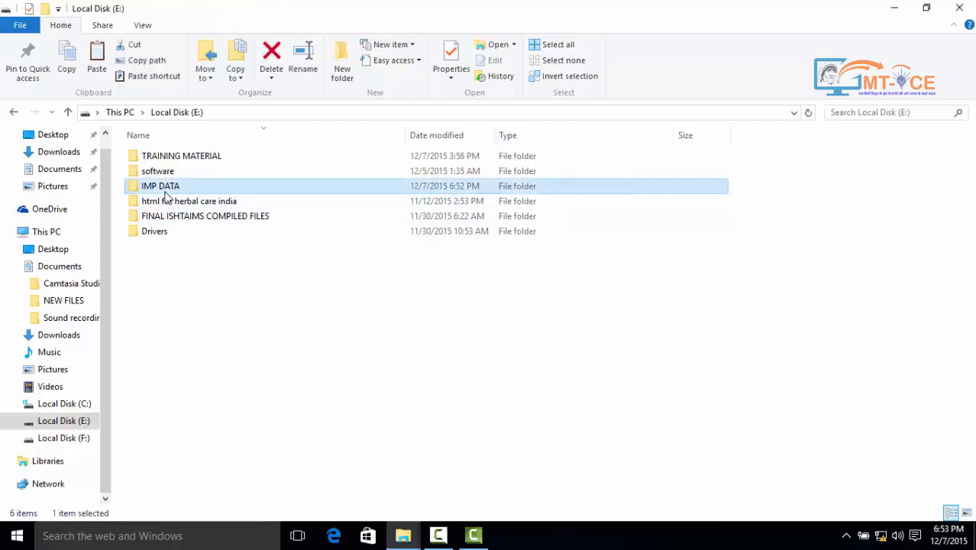
click(399, 61)
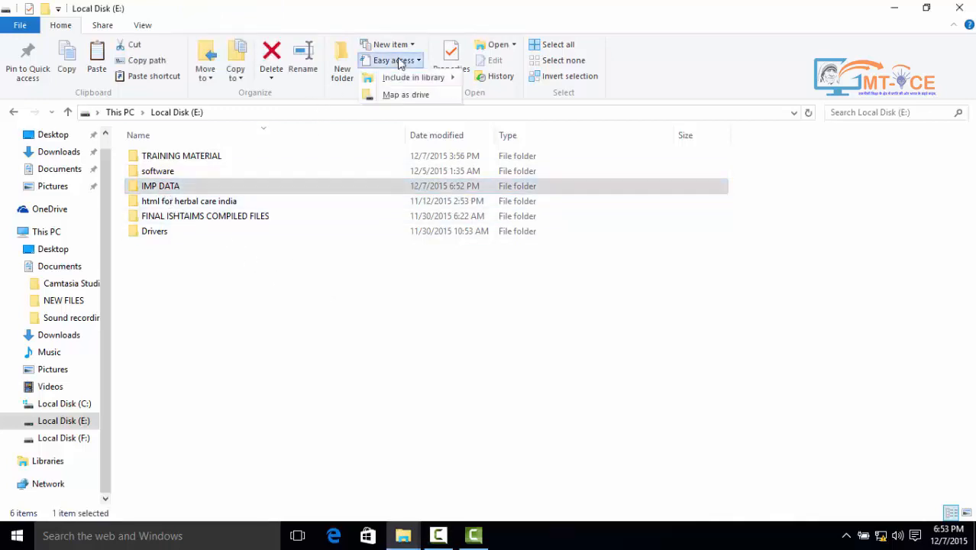
mouse_move(402, 79)
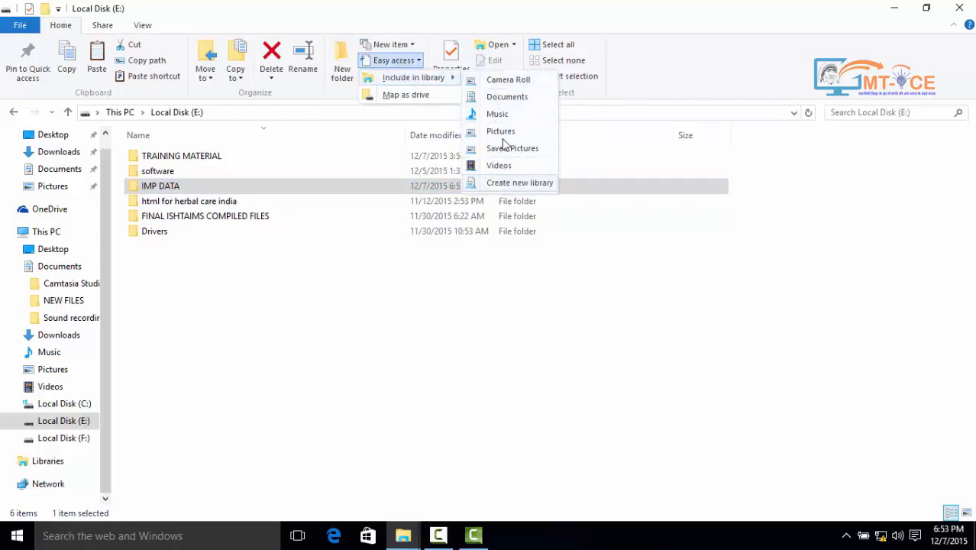
click(502, 97)
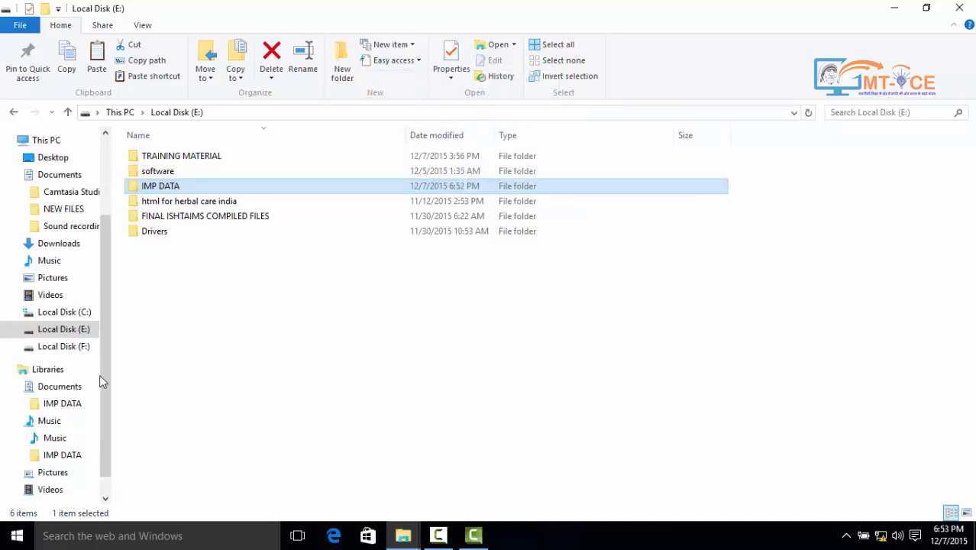
Check the Documents library contents, then return to Local Disk (E:)
click(56, 373)
click(57, 388)
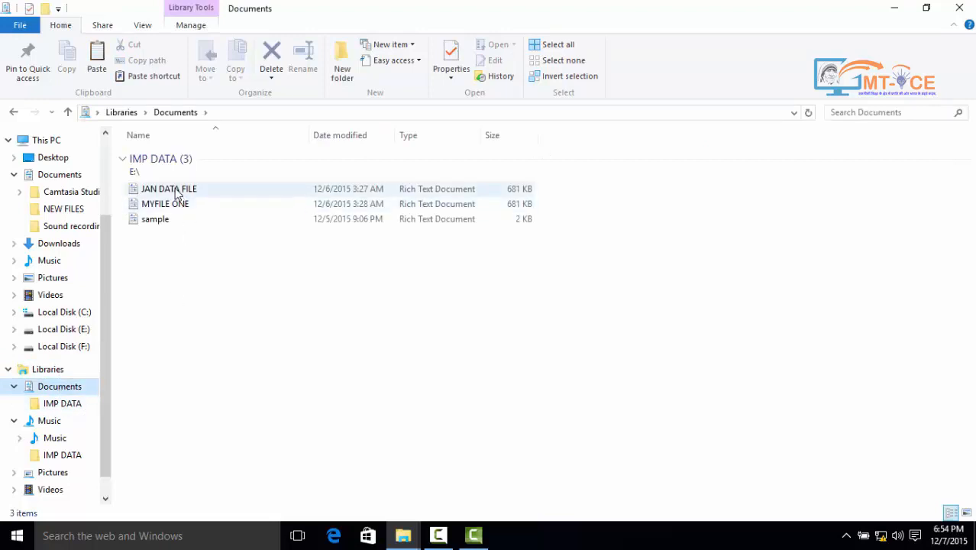
click(64, 330)
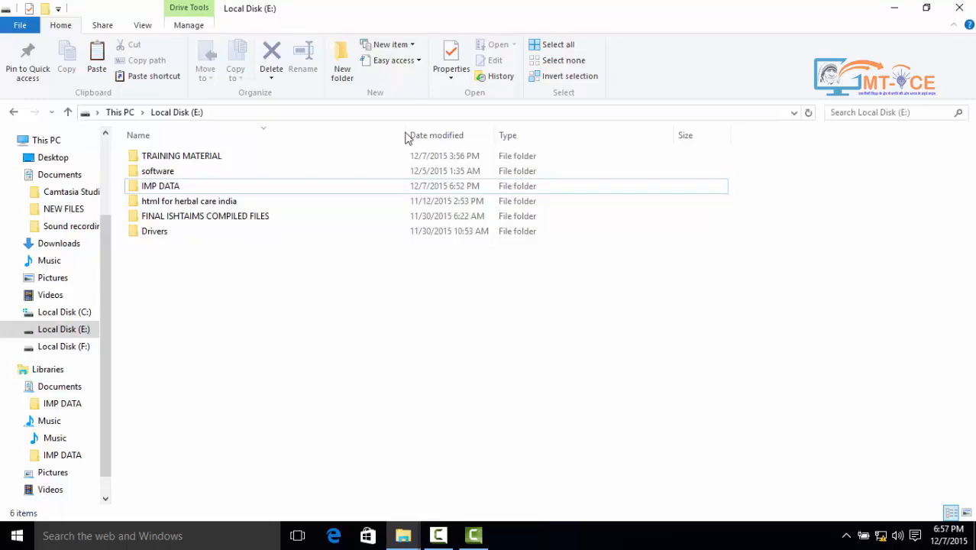
Choose Map as drive from the Easy access menu to try mapping a network drive
click(391, 60)
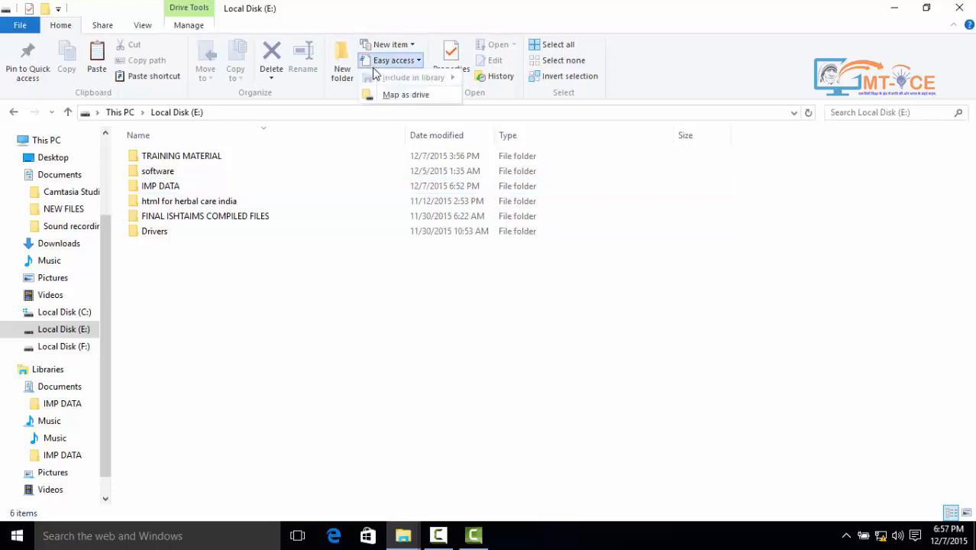
click(398, 96)
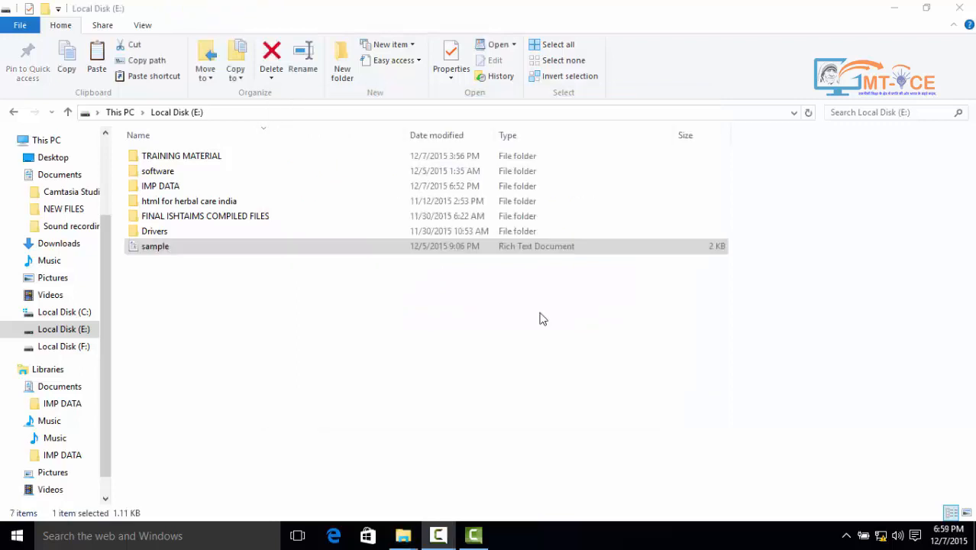
Select the sample document and view its Properties, closing them unchanged
click(539, 318)
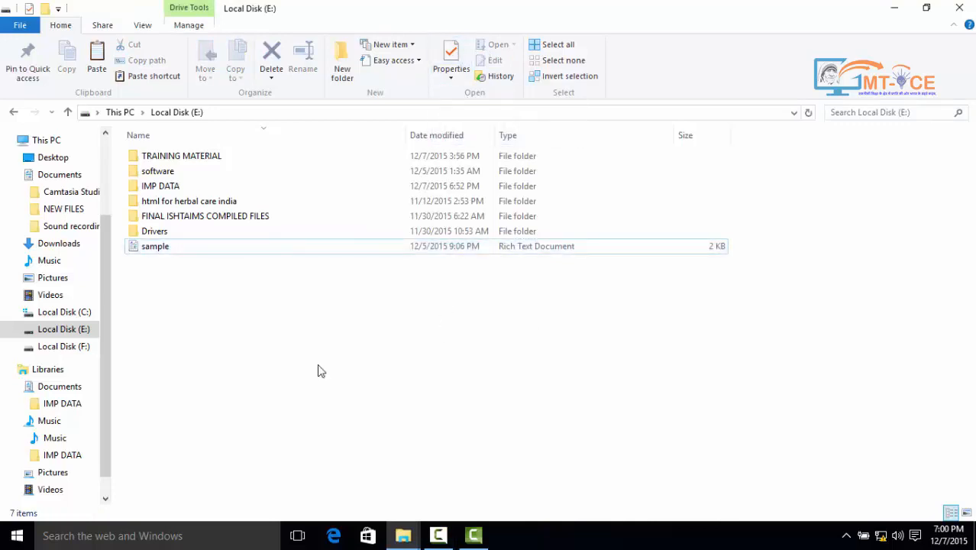
click(156, 249)
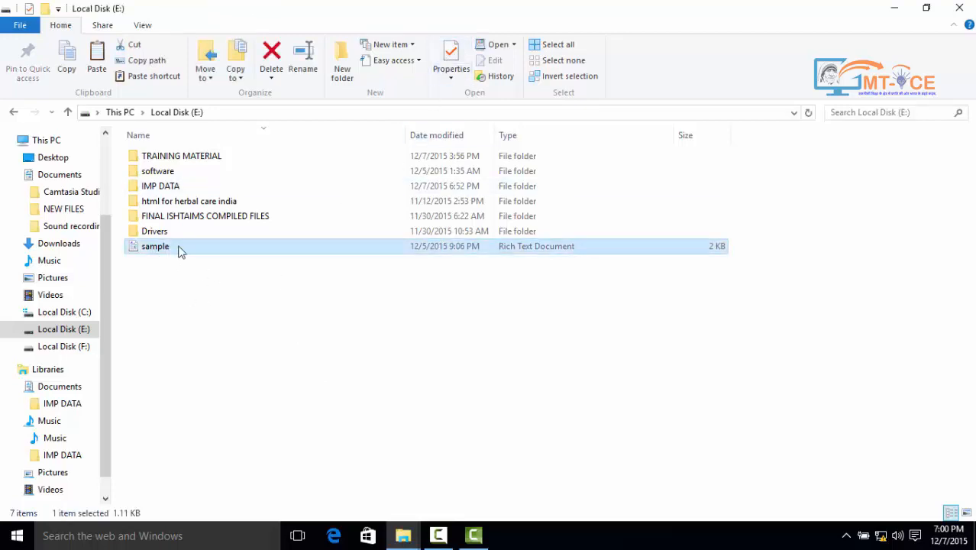
click(449, 55)
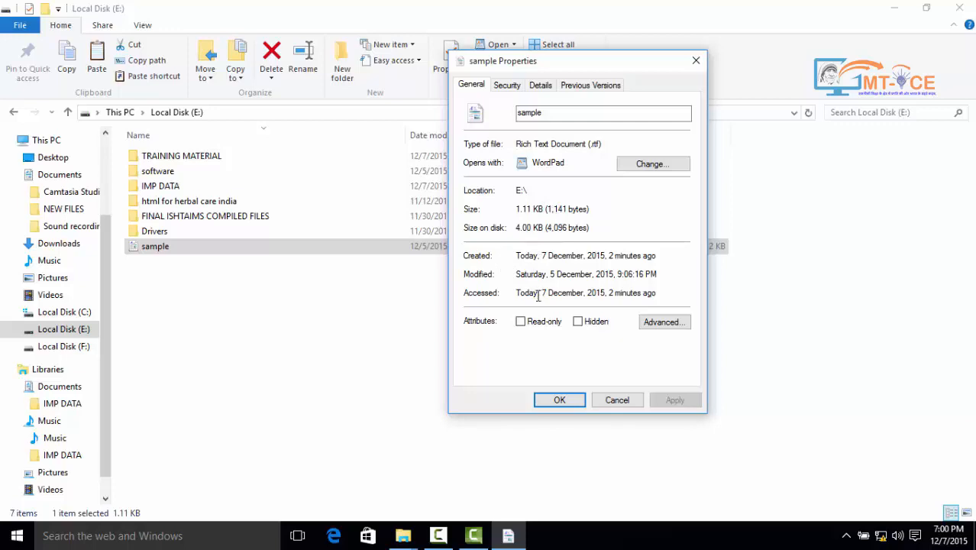
click(601, 403)
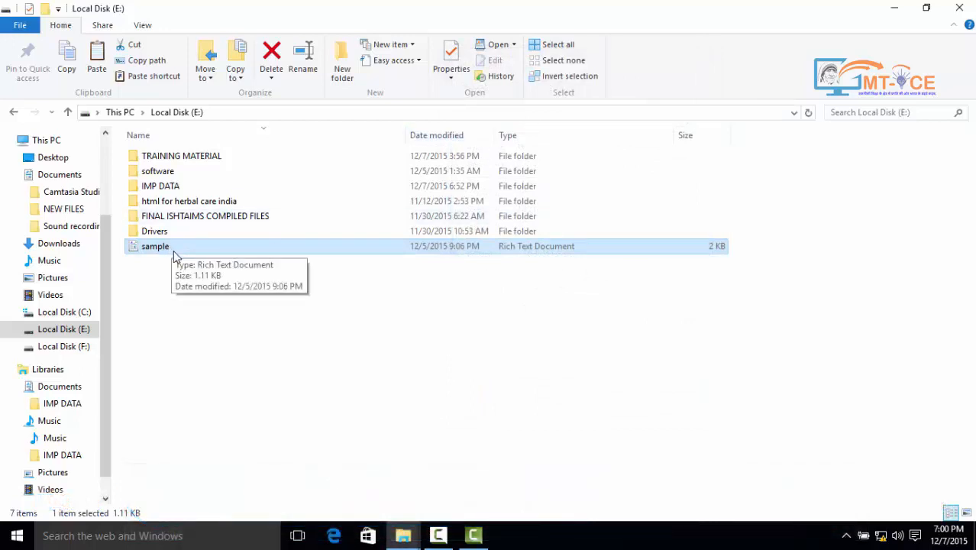
Open sample in WordPad with Open, close WordPad, and deselect the file
click(497, 47)
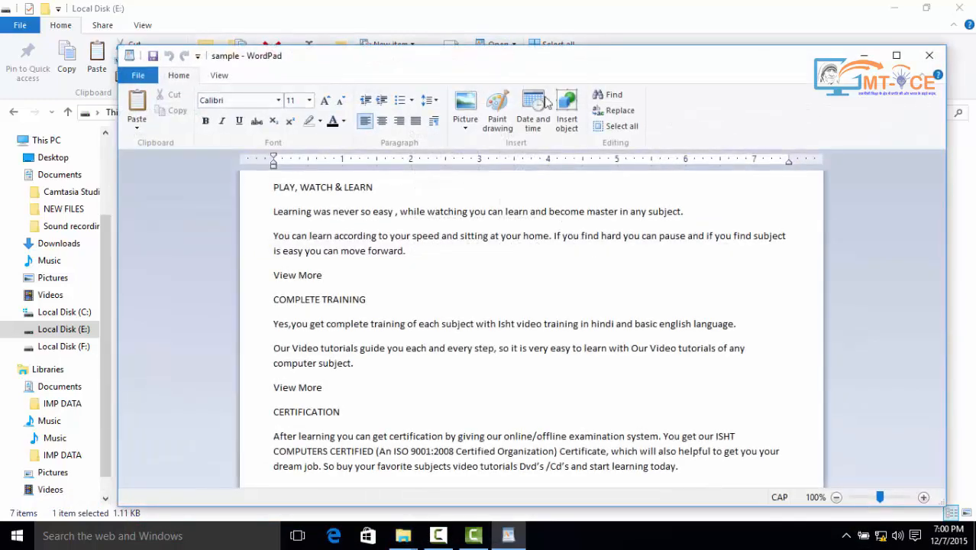
click(924, 64)
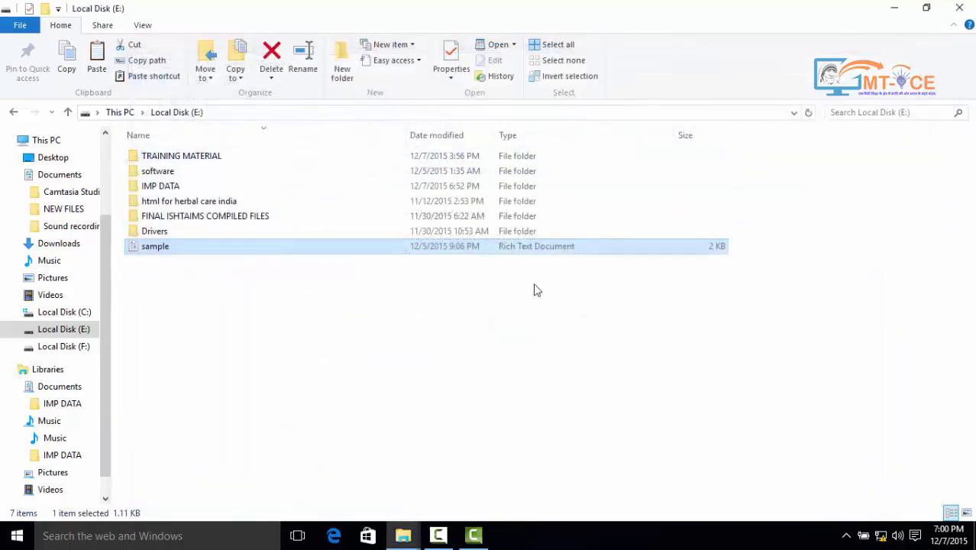
click(275, 328)
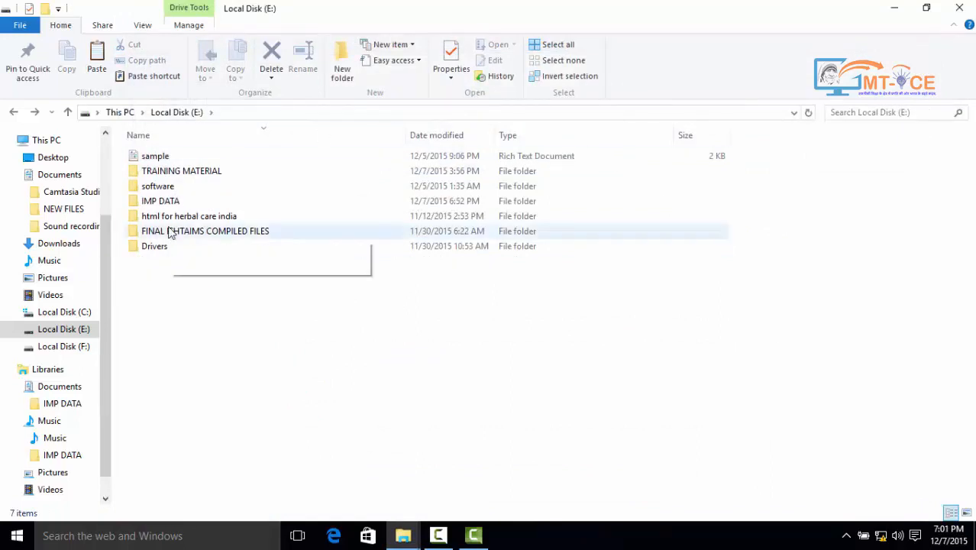
Open the IMG-20150530-WA0024 photo from Pictures for editing in Paint
click(70, 280)
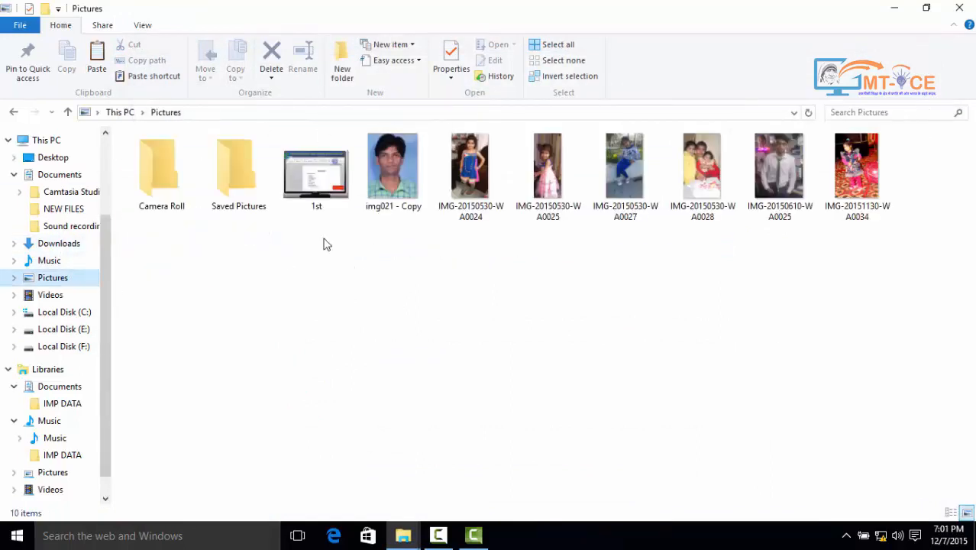
click(472, 174)
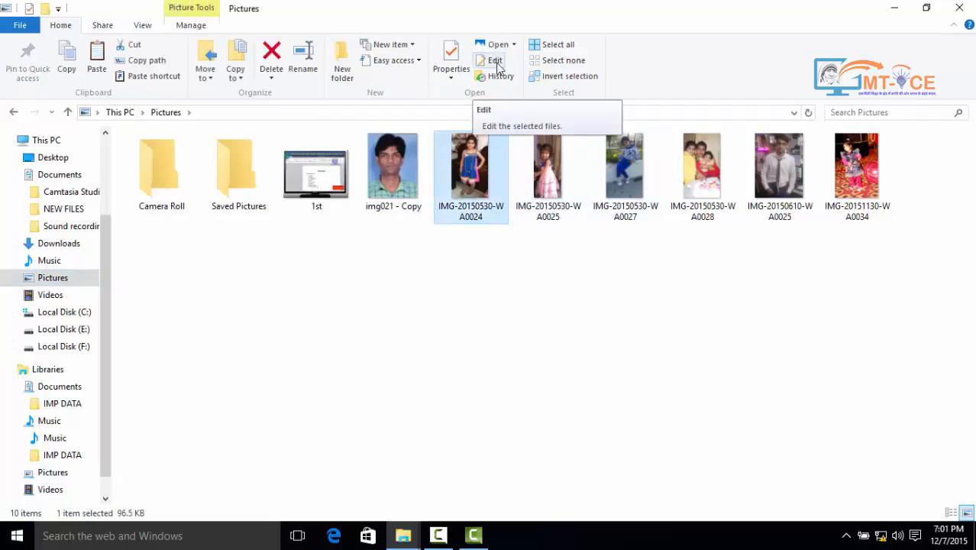
click(494, 61)
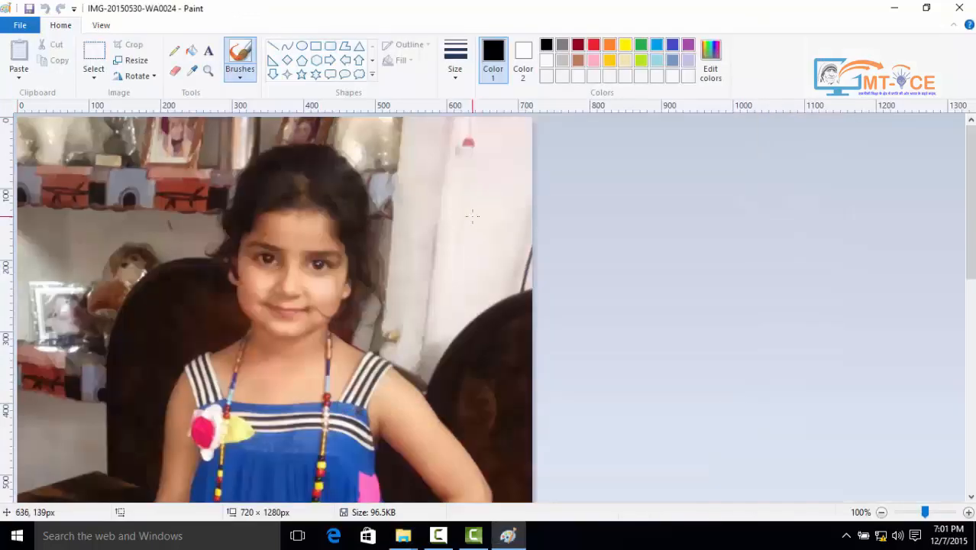
scroll(481, 252, down, 8)
scroll(516, 335, up, 7)
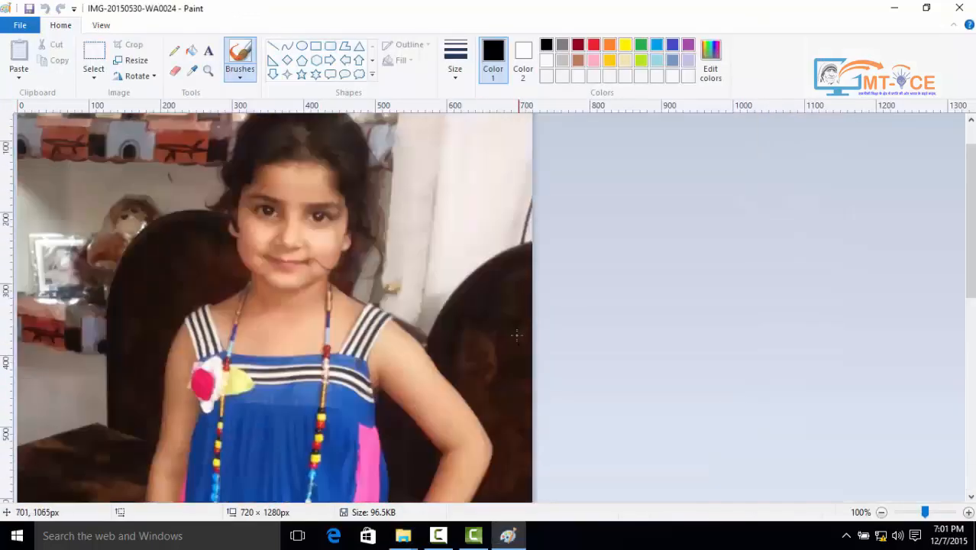
scroll(516, 335, up, 1)
scroll(519, 275, down, 1)
scroll(521, 221, up, 2)
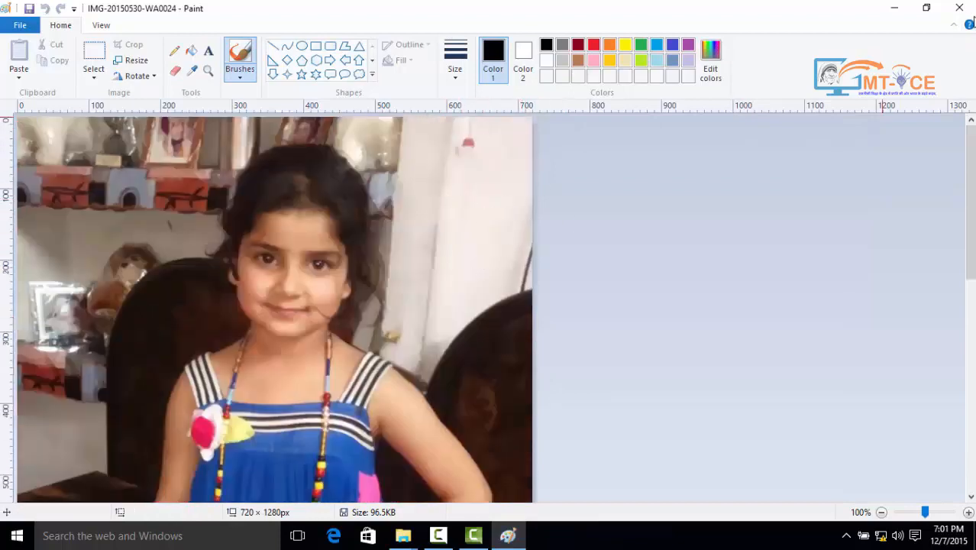
Close Paint, then view and close the photo's file History
click(958, 8)
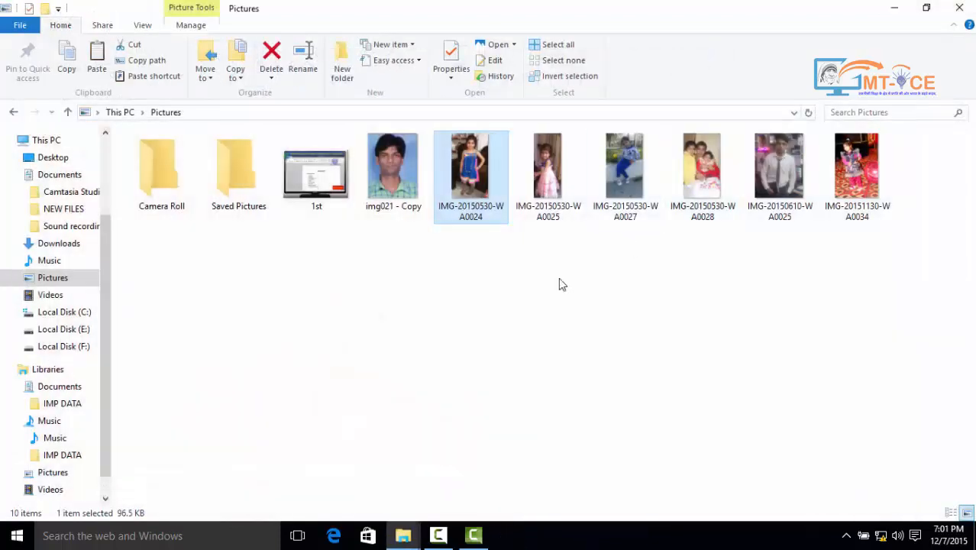
click(501, 77)
click(523, 312)
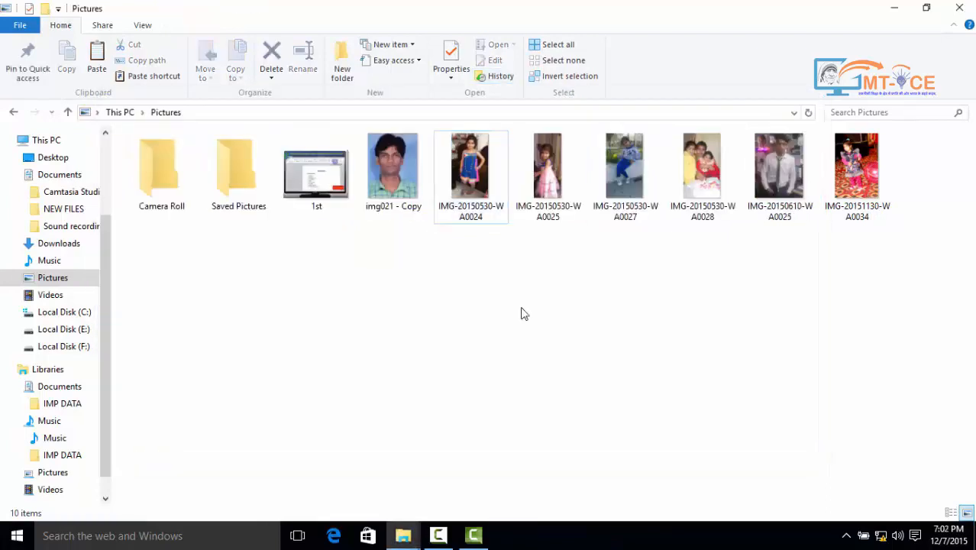
Go to Local Disk (E:), select all items, then clear the selection
click(81, 334)
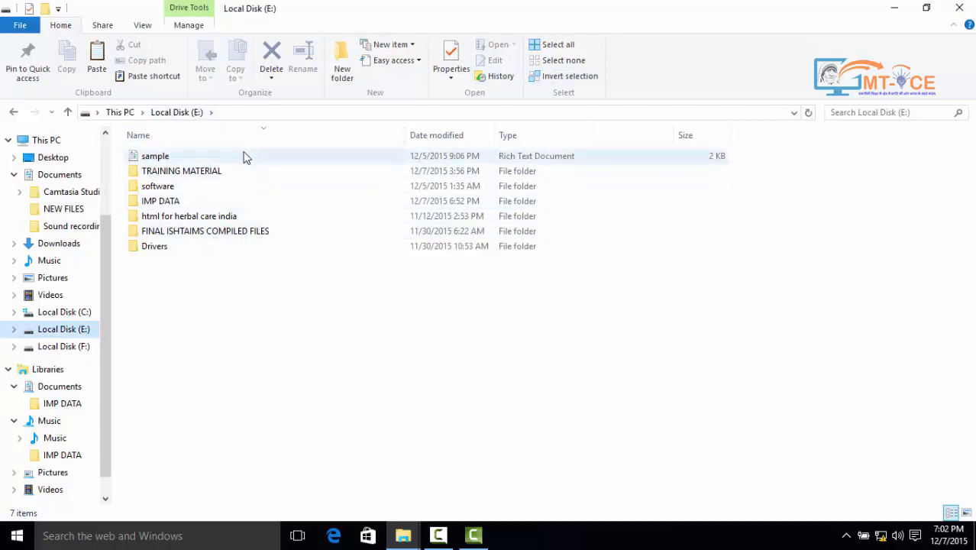
click(565, 45)
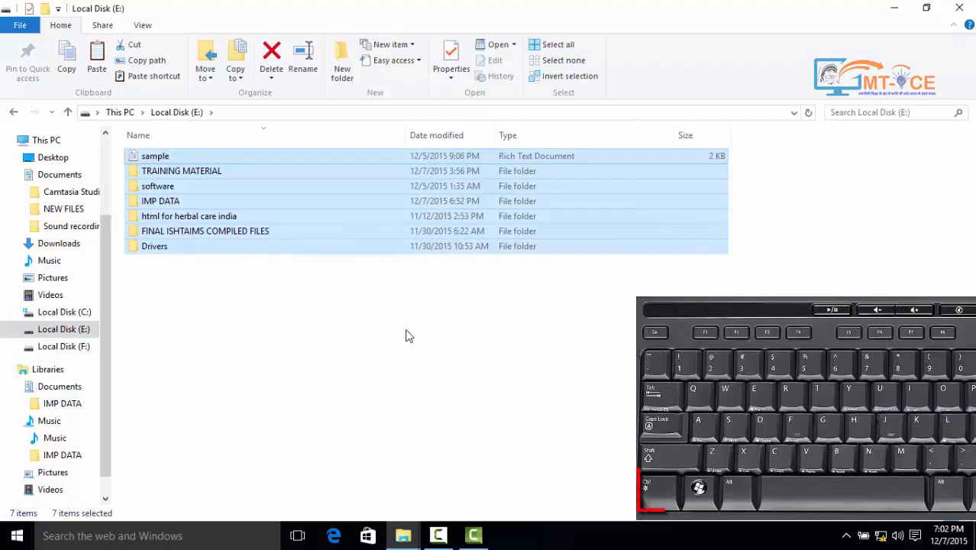
click(403, 334)
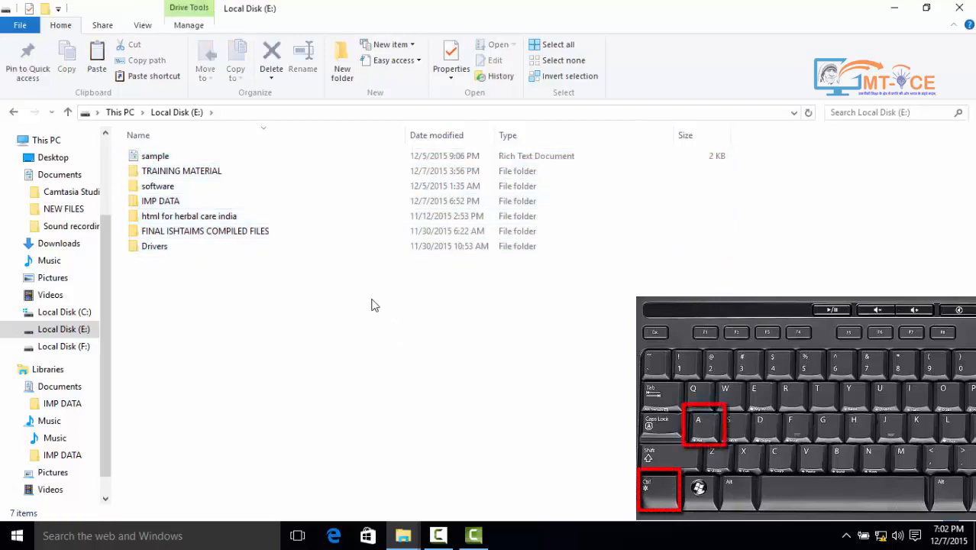
Multi-select the html for herbal care india, software and Drivers folders, then clear
click(233, 217)
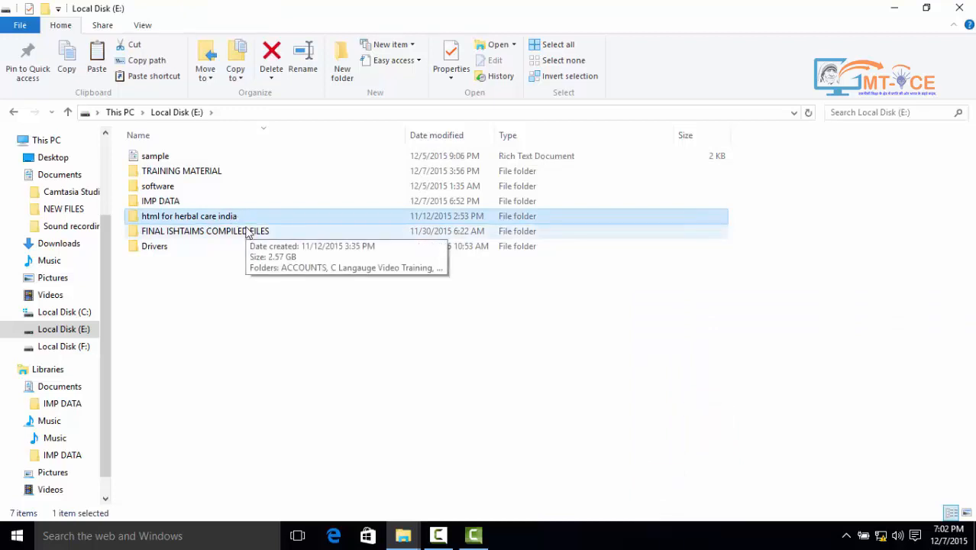
ctrl+click(168, 188)
ctrl+click(157, 249)
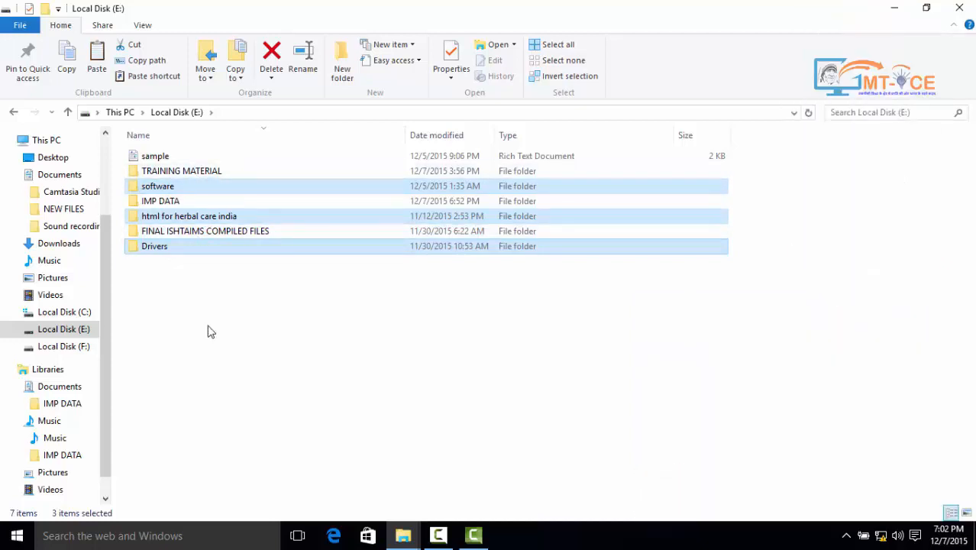
click(214, 327)
Drag-select all seven items twice, try a single selection, and end with IMP DATA selected
drag(199, 336, 193, 126)
click(205, 327)
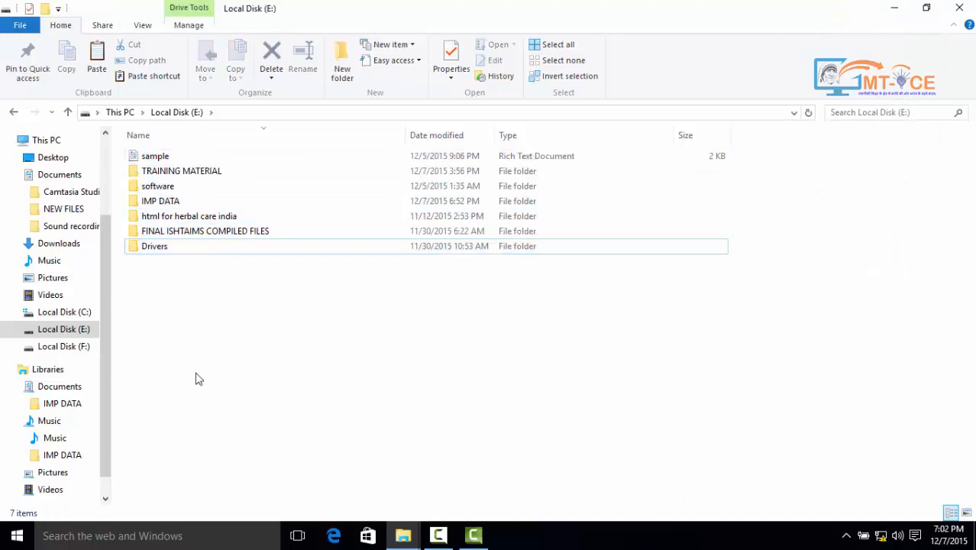
drag(196, 373, 202, 68)
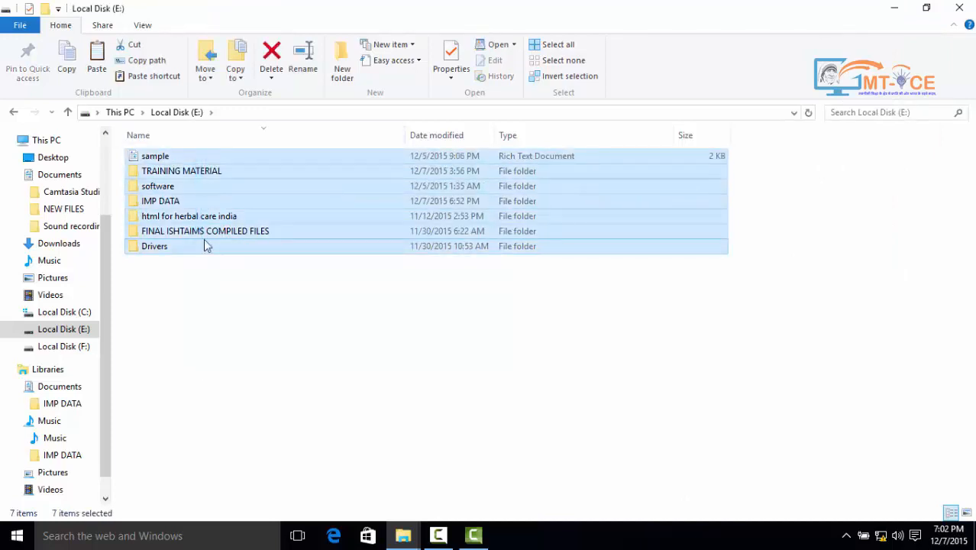
click(217, 321)
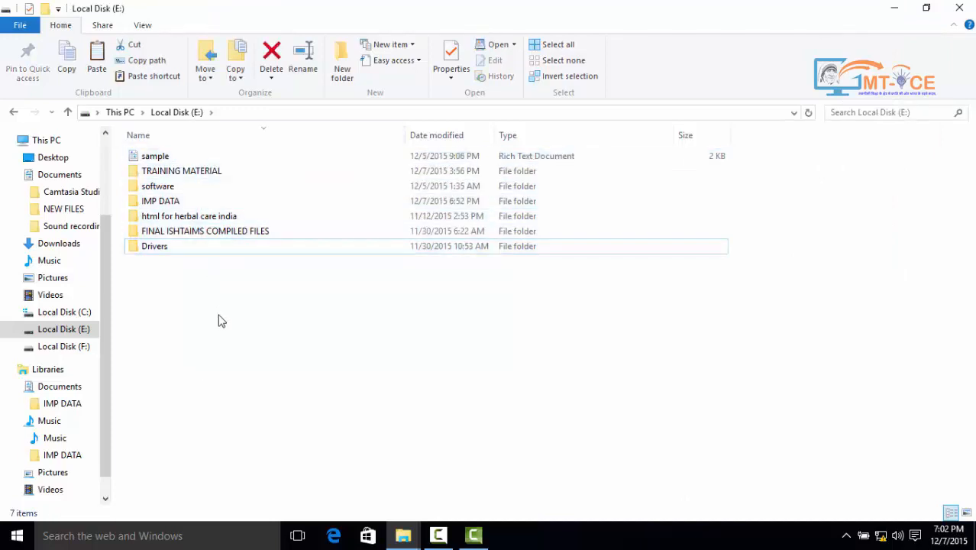
click(194, 216)
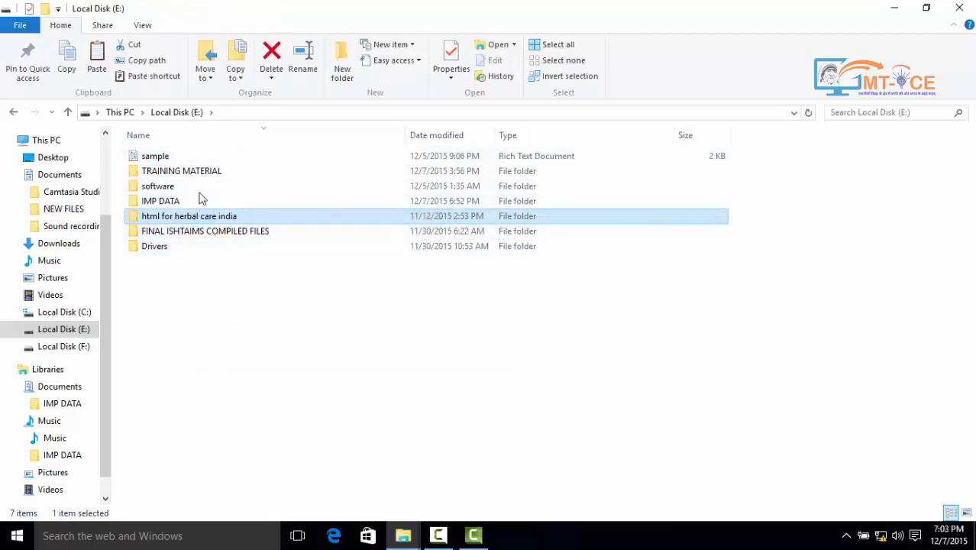
click(219, 313)
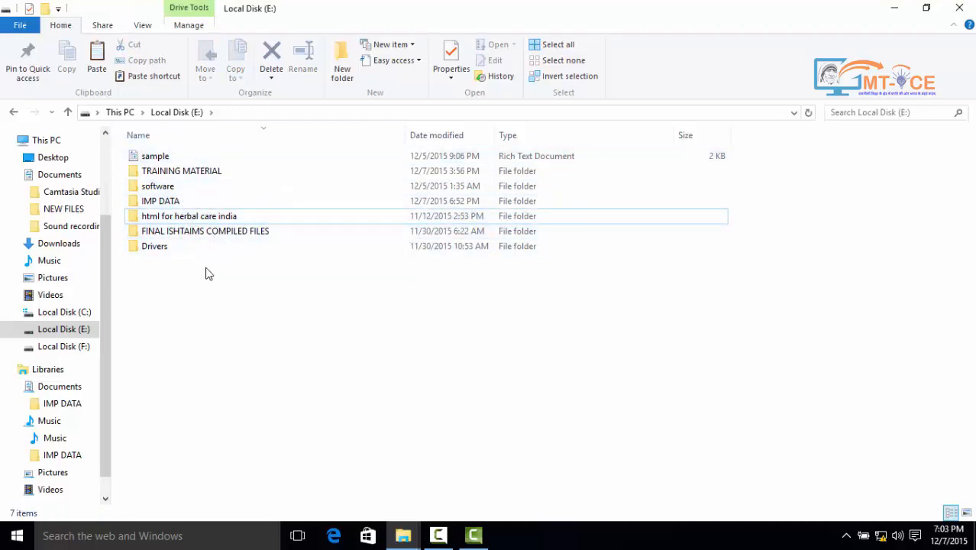
click(182, 205)
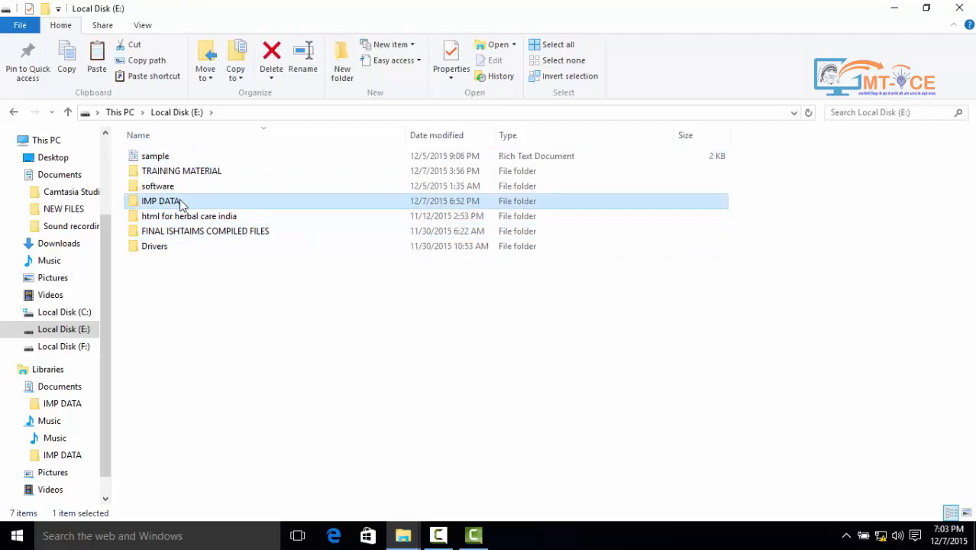
Invert the selection so the sample document and the other five folders are selected
click(563, 79)
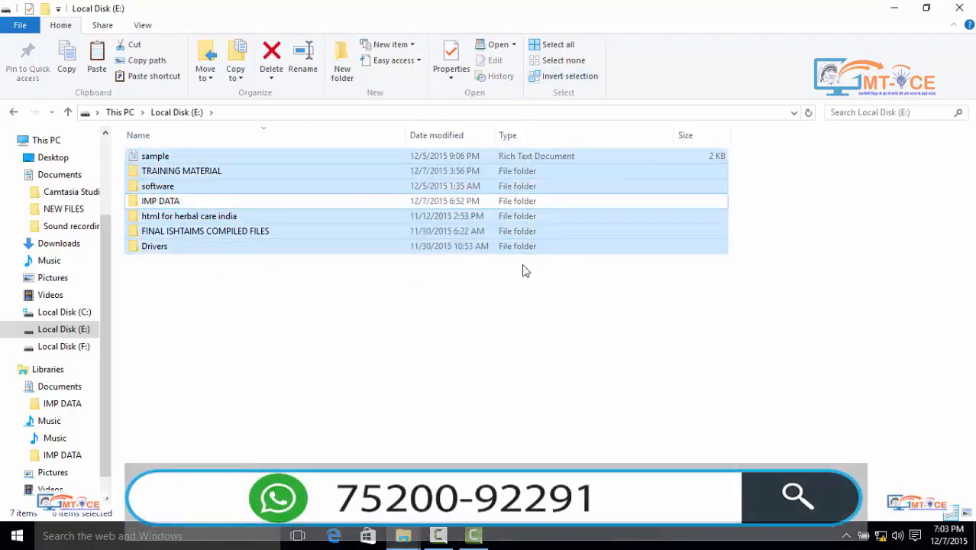